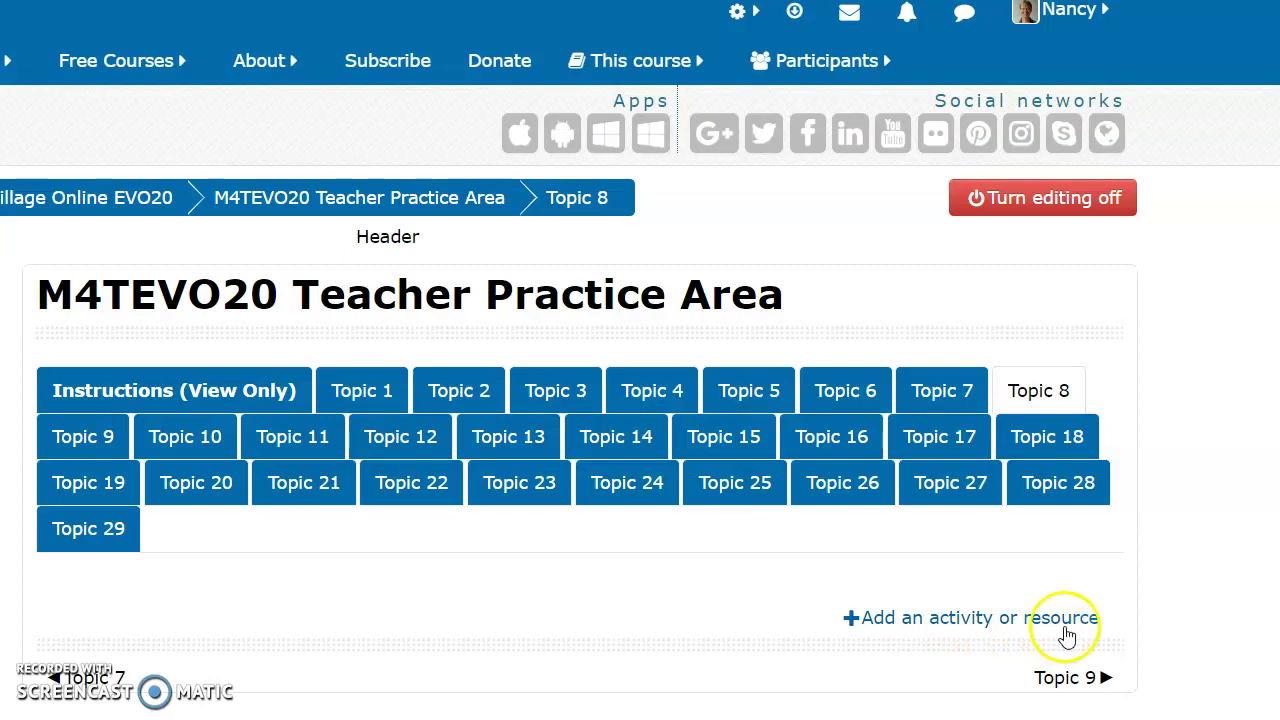
# Open the activity and resource chooser for Topic 8 and go to its Resources section
pyautogui.click(1055, 381)
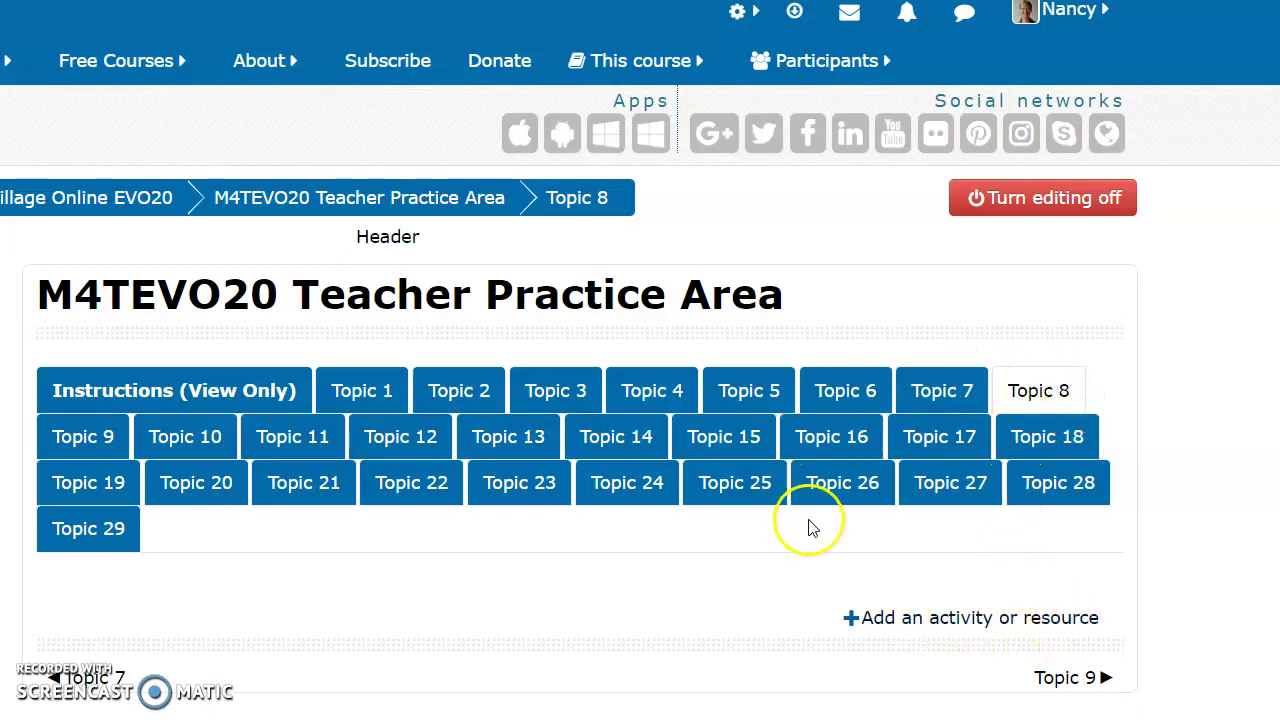
pyautogui.click(905, 617)
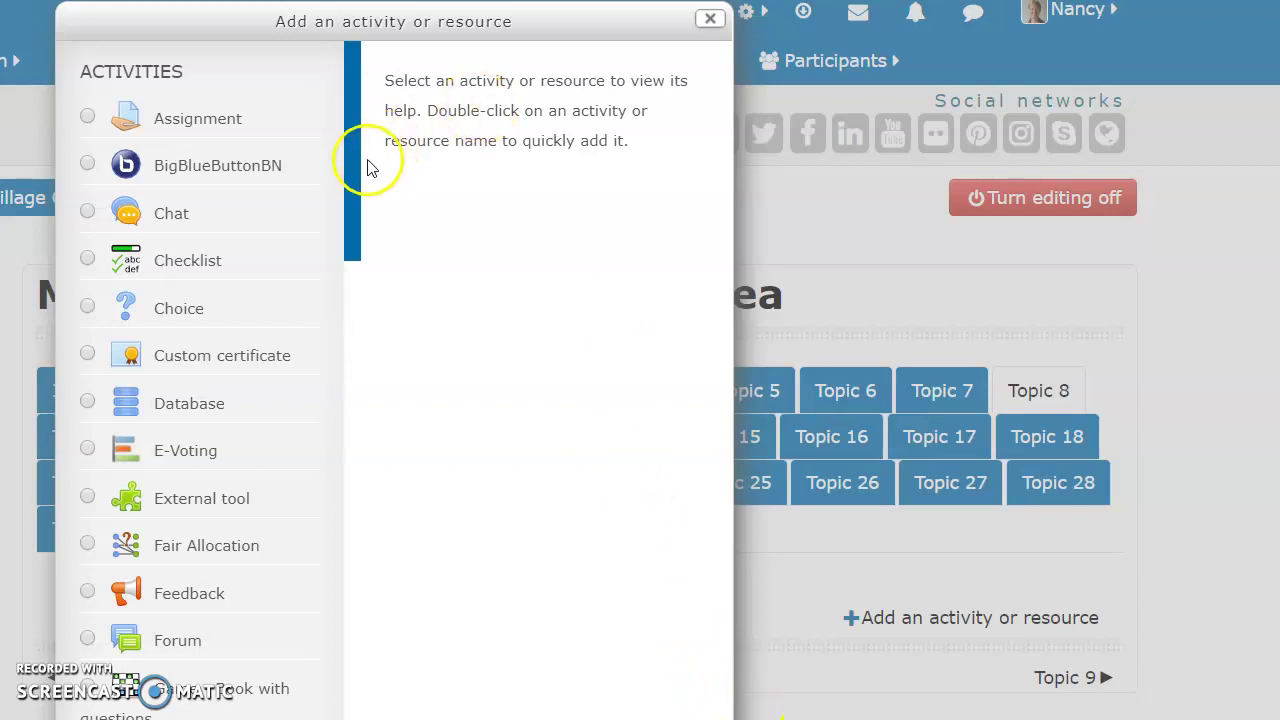
pyautogui.moveTo(358, 170); pyautogui.dragTo(386, 719)
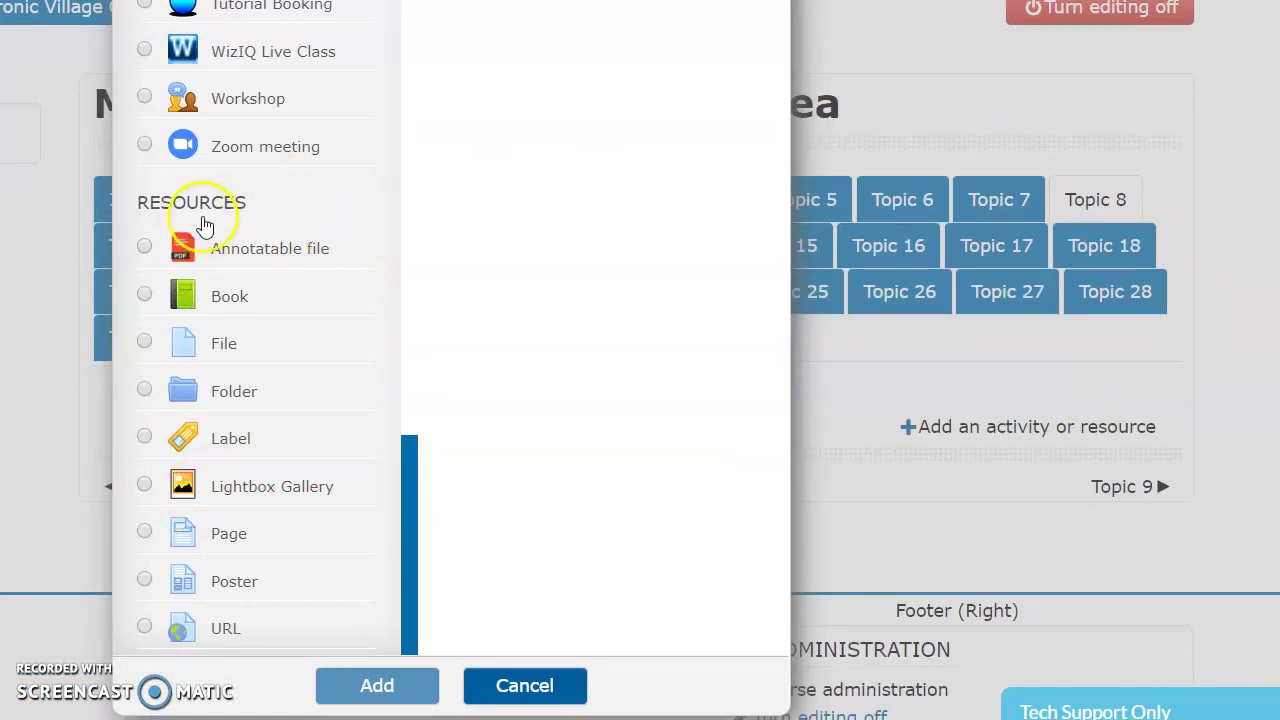
# Review the description of each resource type, from Annotatable file, Book and File through to Poster and URL
pyautogui.click(144, 246)
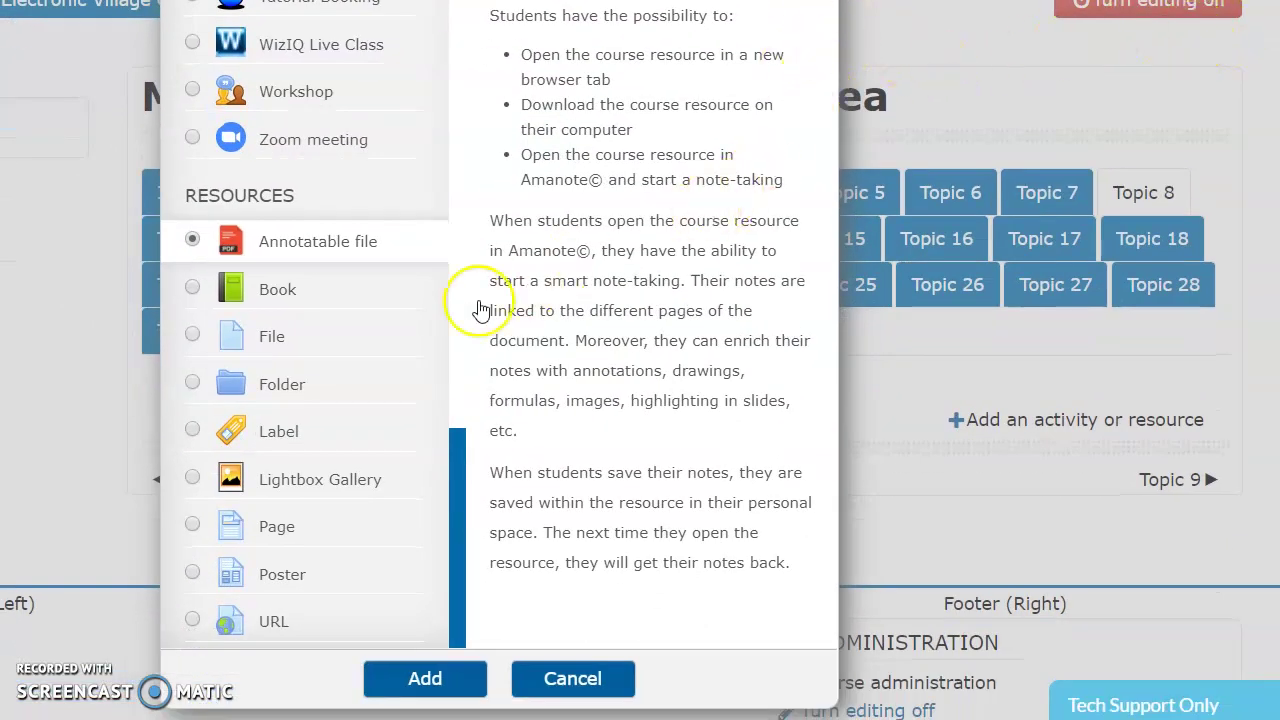
pyautogui.click(192, 288)
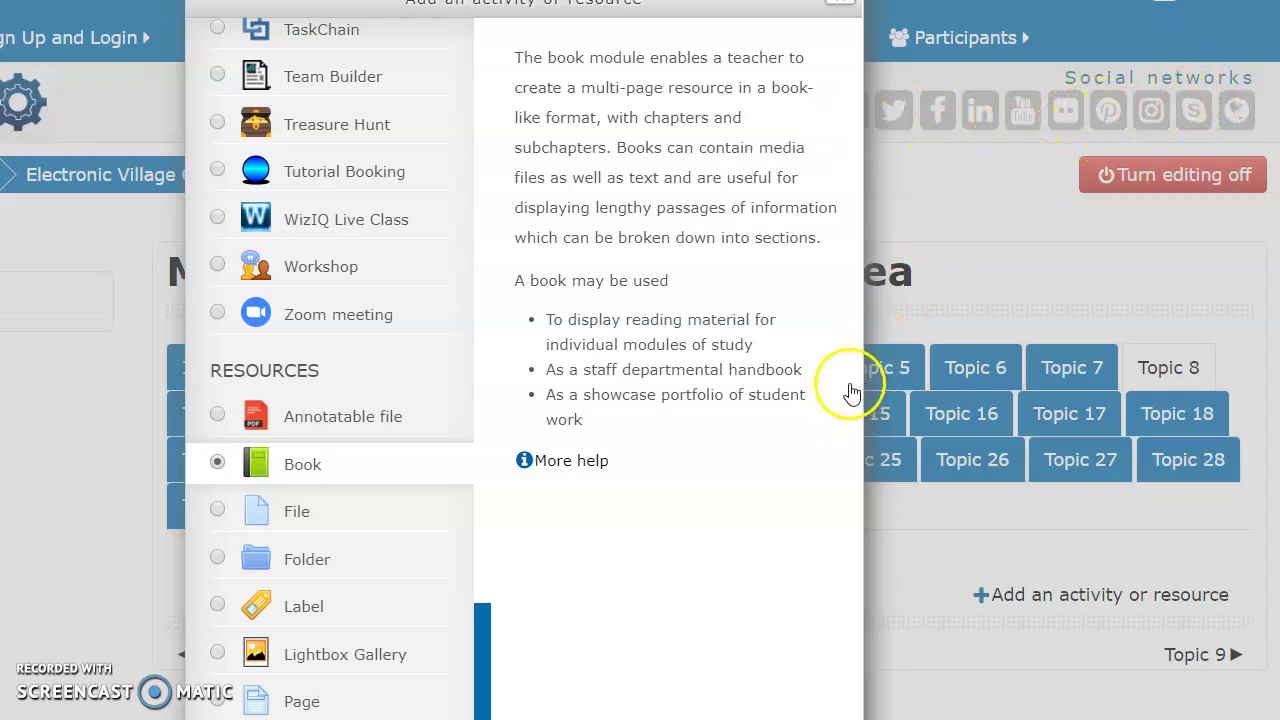
pyautogui.click(221, 512)
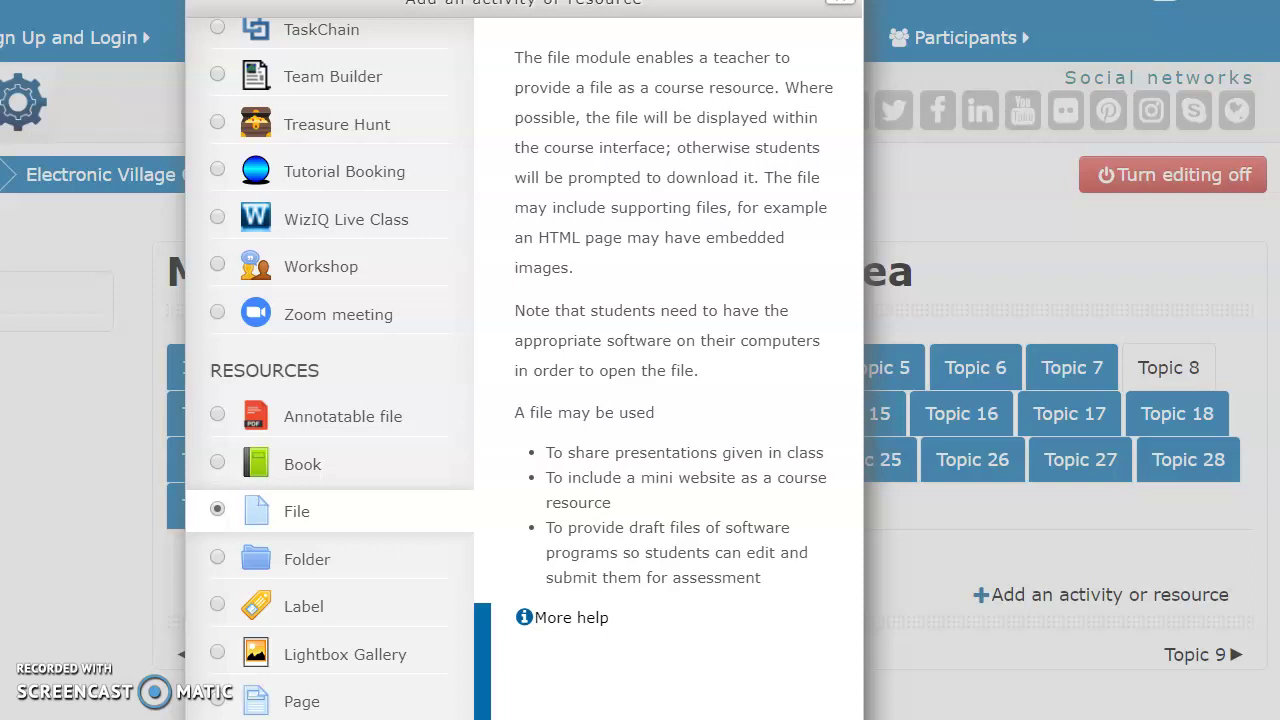
pyautogui.click(218, 562)
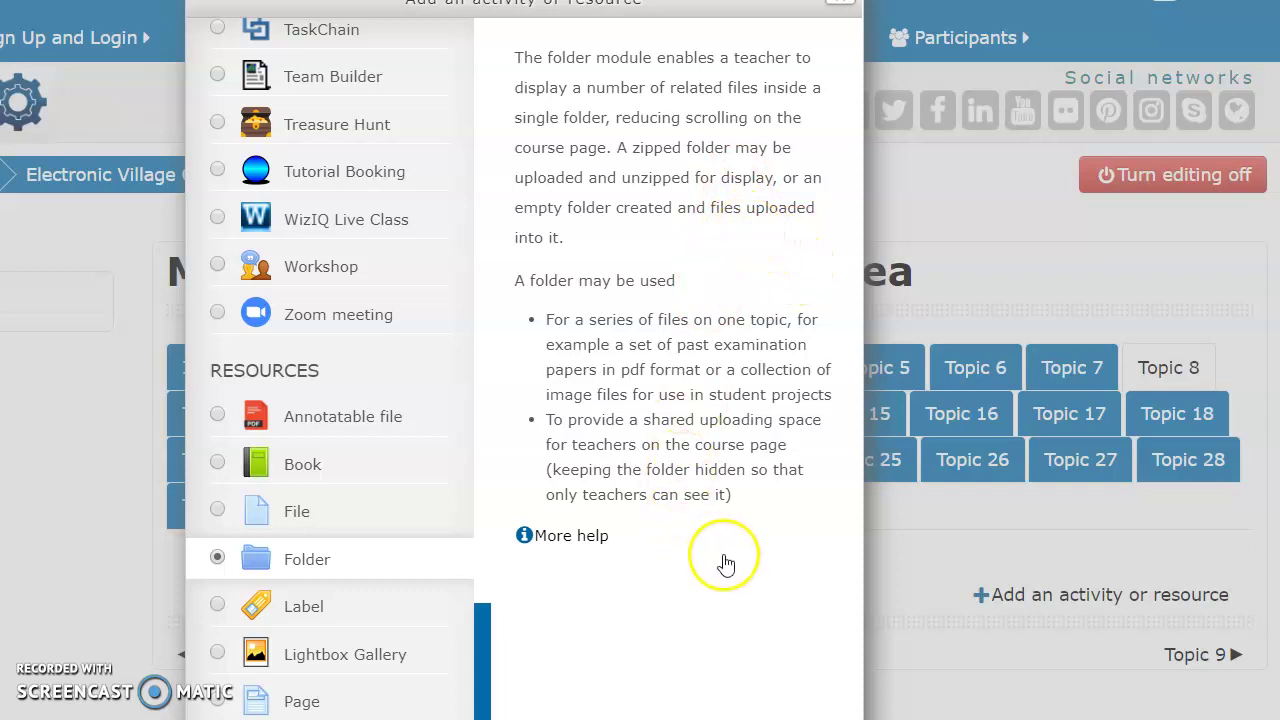
pyautogui.click(217, 608)
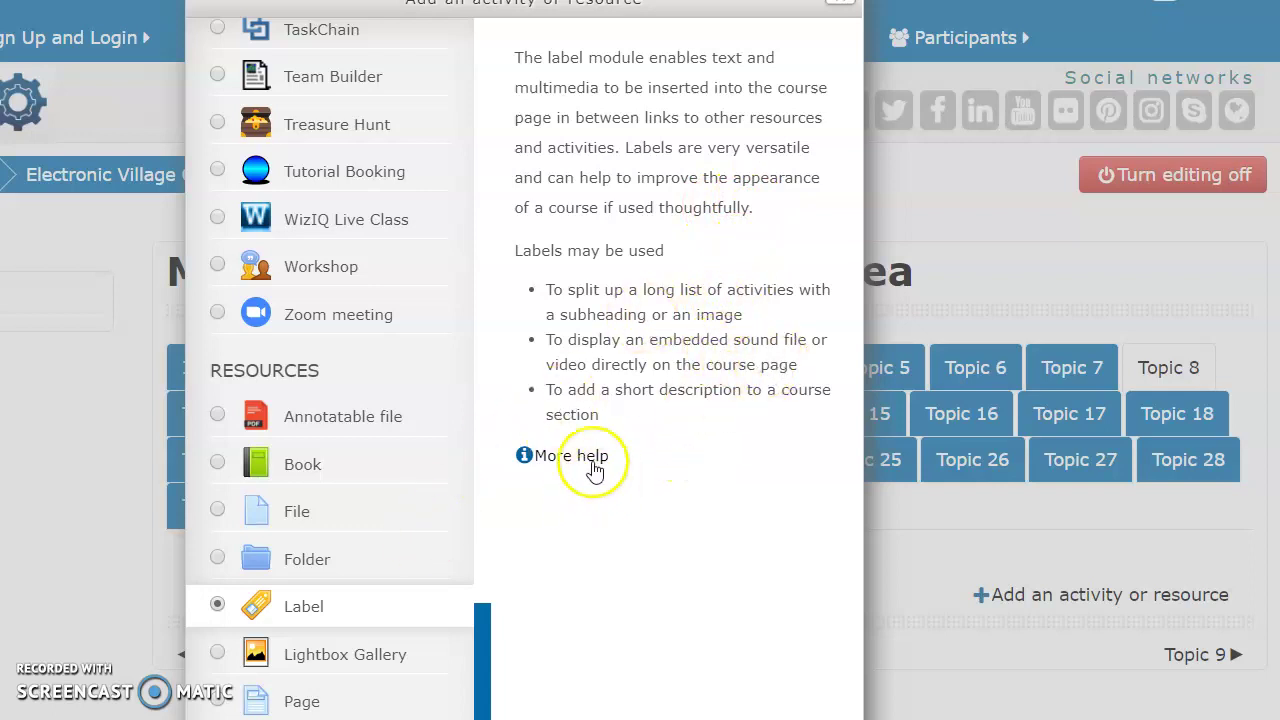
pyautogui.click(215, 655)
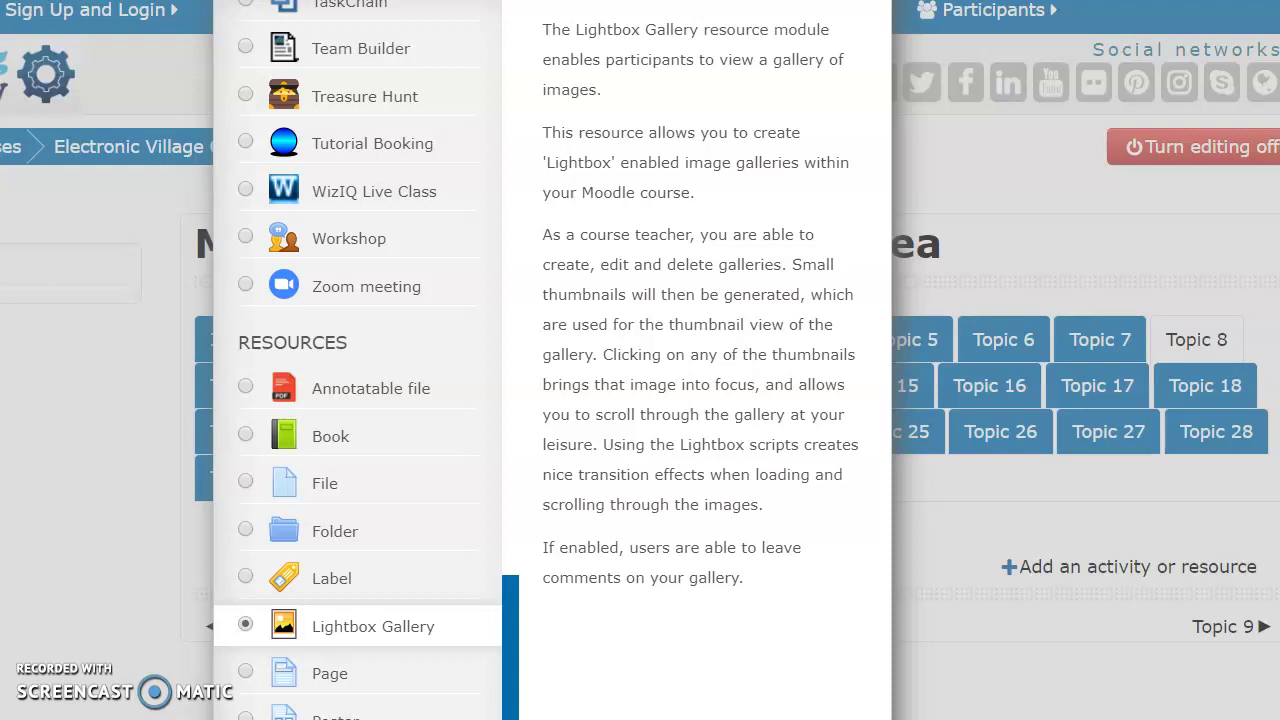
pyautogui.click(247, 677)
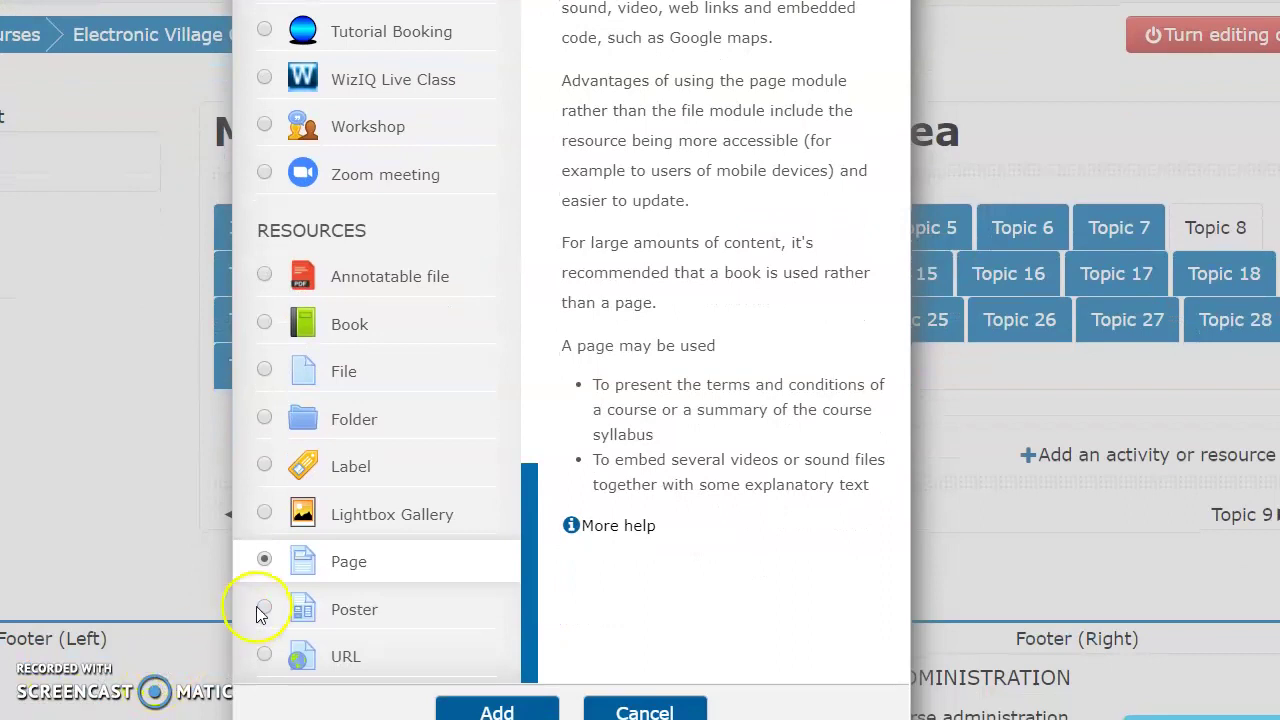
pyautogui.click(265, 612)
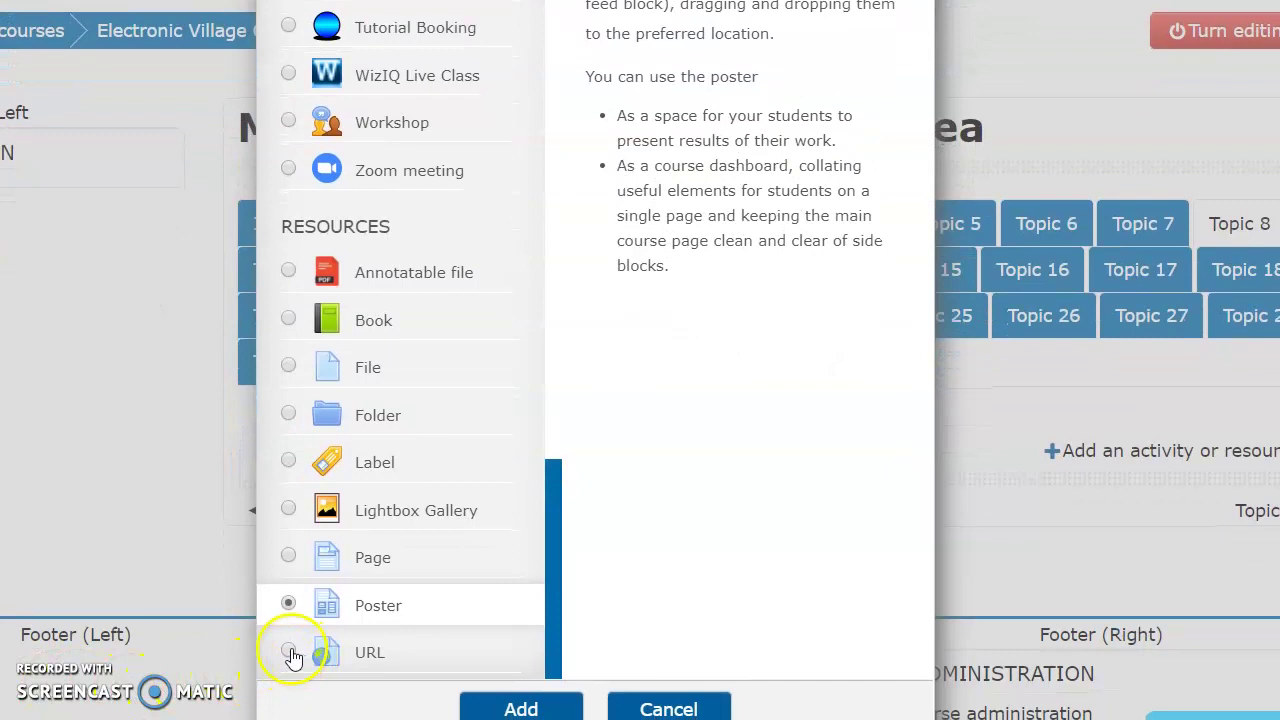
pyautogui.click(288, 651)
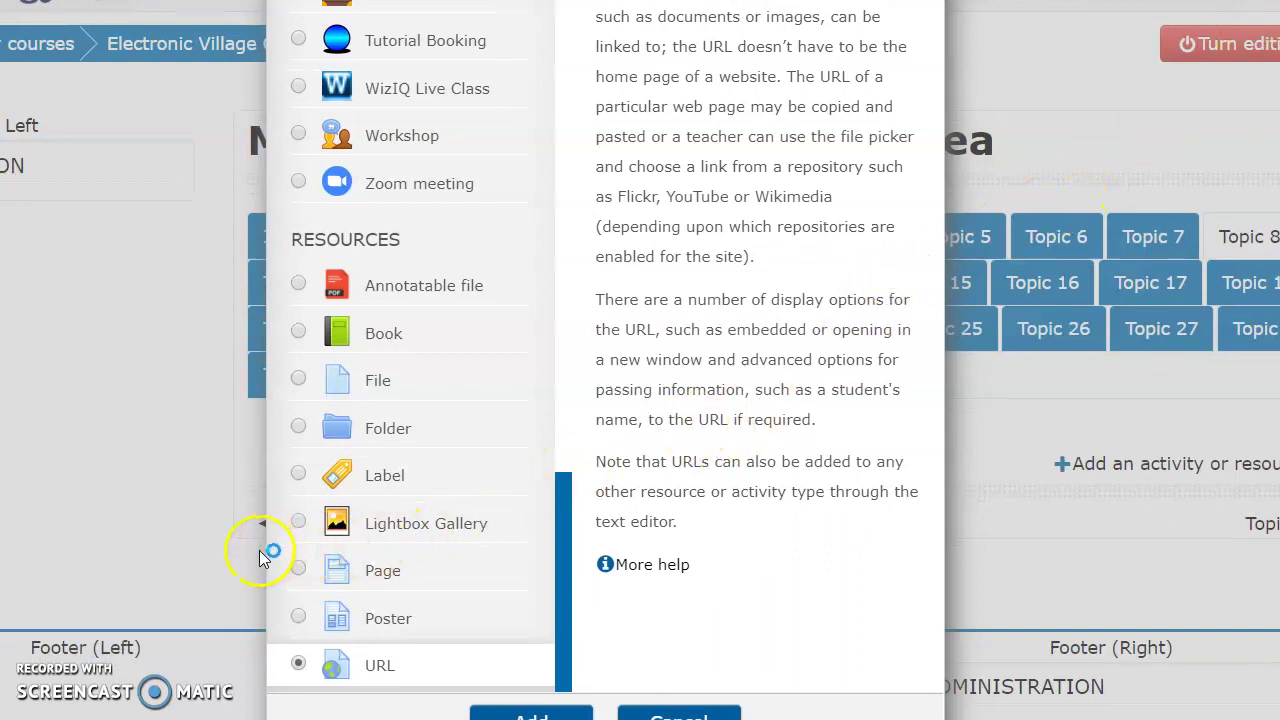
# Select the File resource type and read through its Moodle documentation page
pyautogui.click(299, 379)
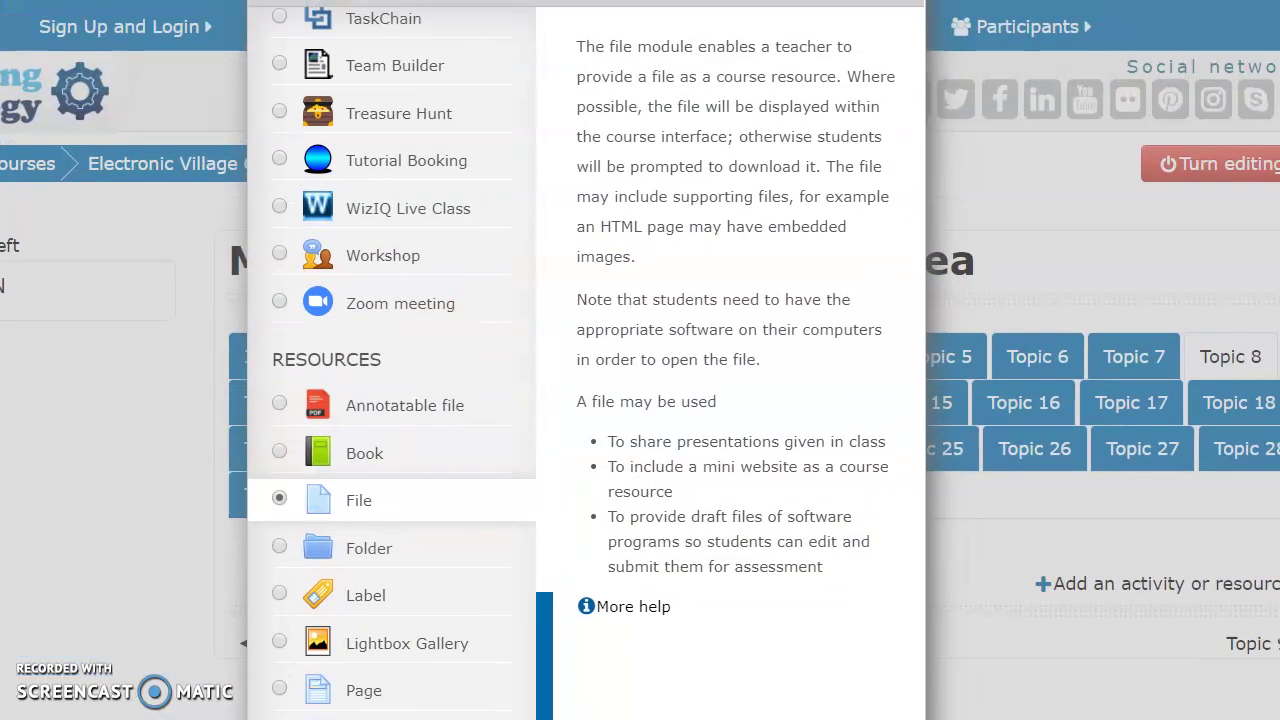
pyautogui.click(606, 607)
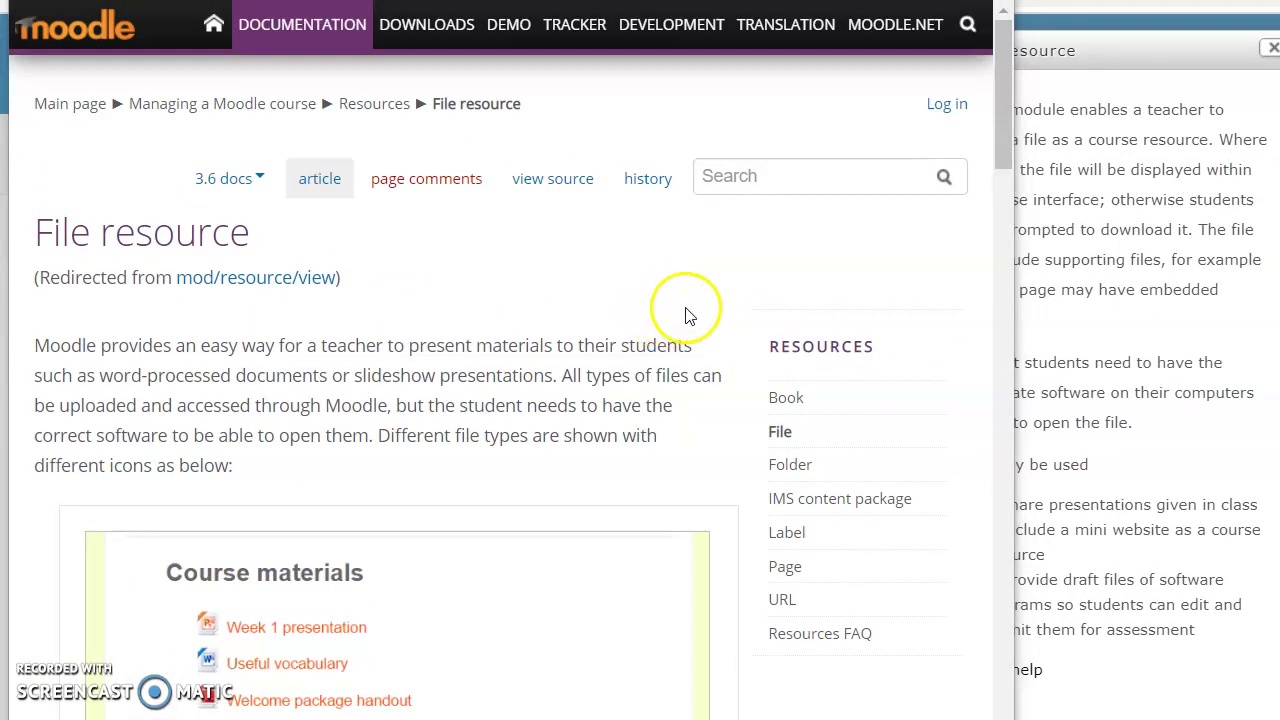
pyautogui.scroll(-4, 714, 309)
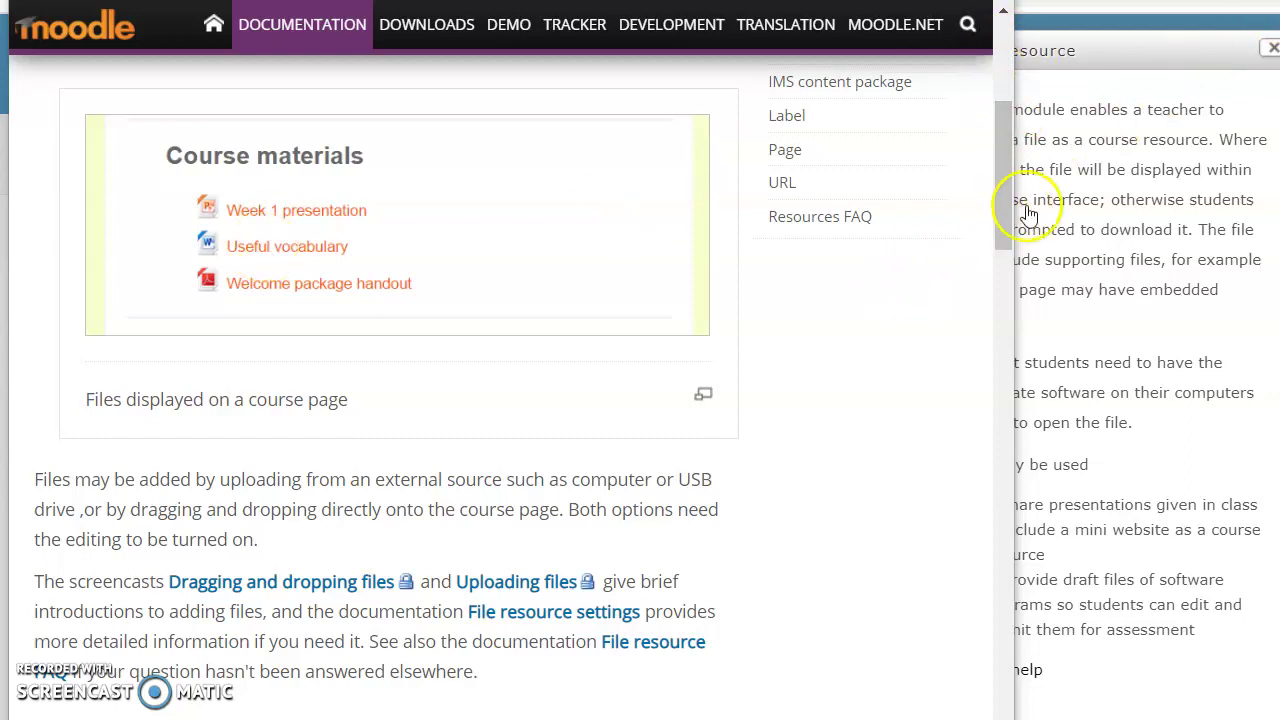
pyautogui.moveTo(1008, 210); pyautogui.dragTo(985, 426)
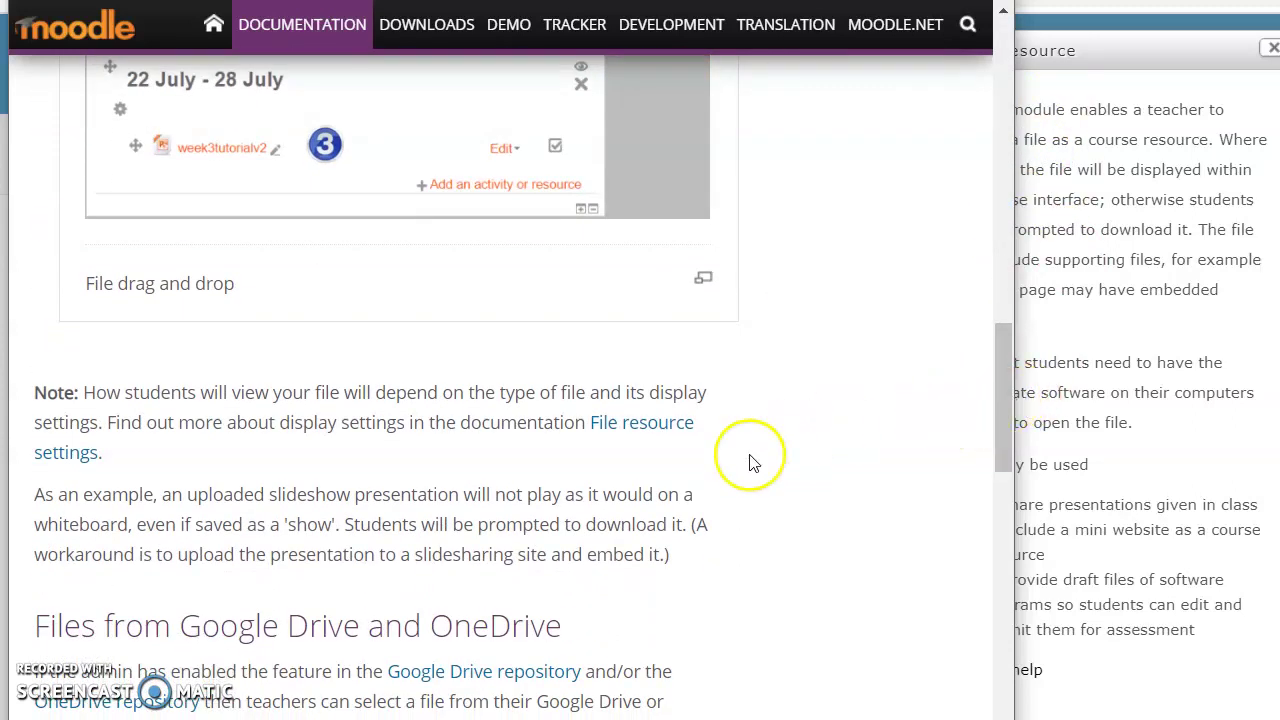
pyautogui.moveTo(1000, 357); pyautogui.dragTo(1016, 486)
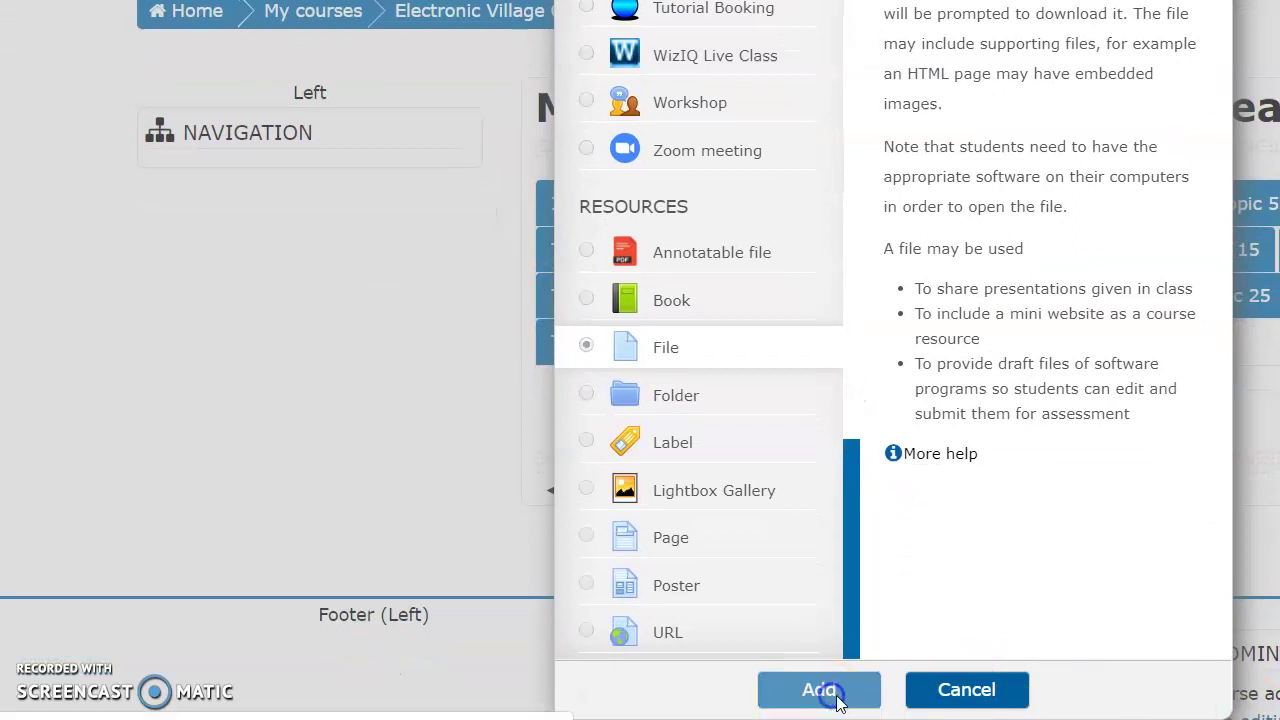
# Add the File resource to Topic 8 and name it "Introduction to Course"
pyautogui.click(838, 688)
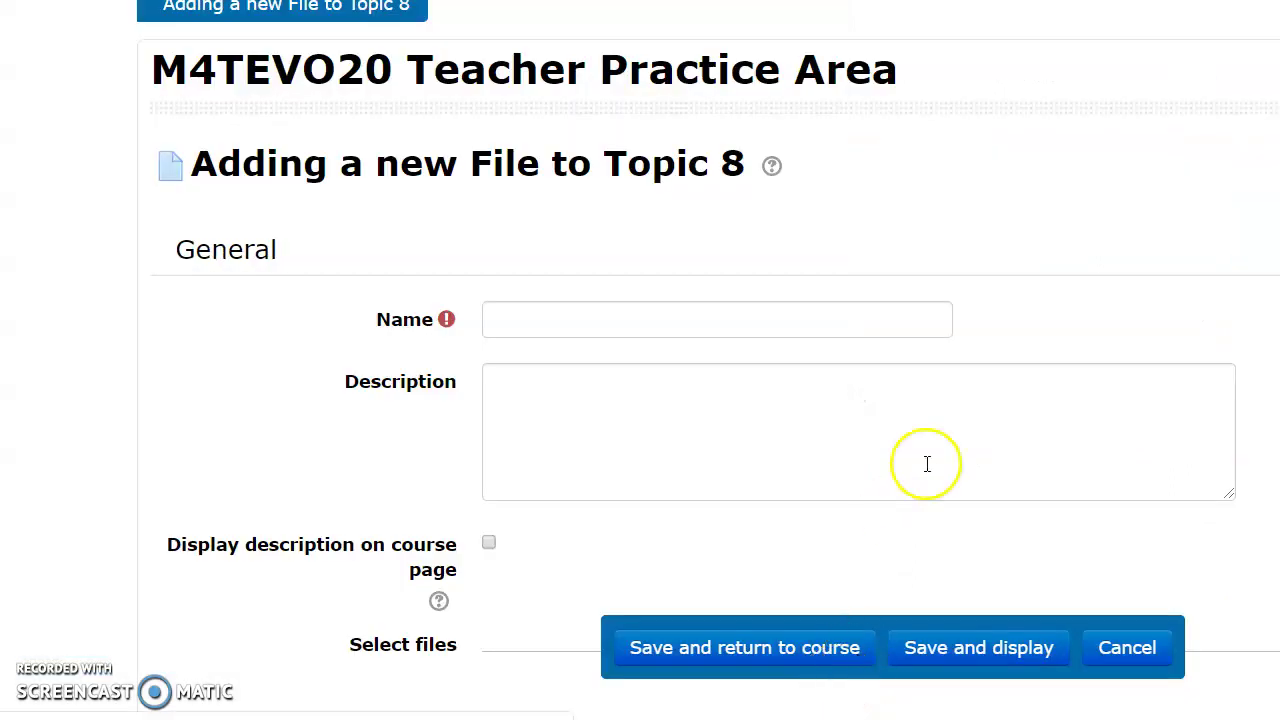
pyautogui.click(766, 312)
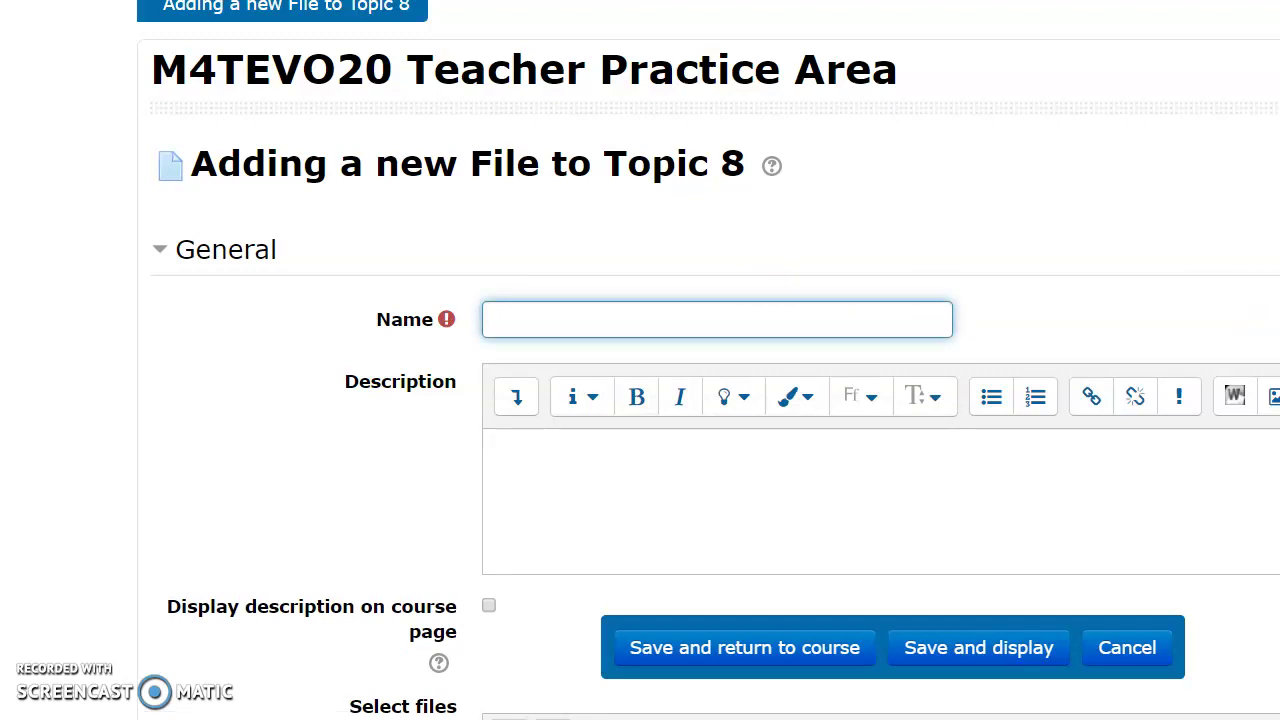
pyautogui.write('Introduction to ')
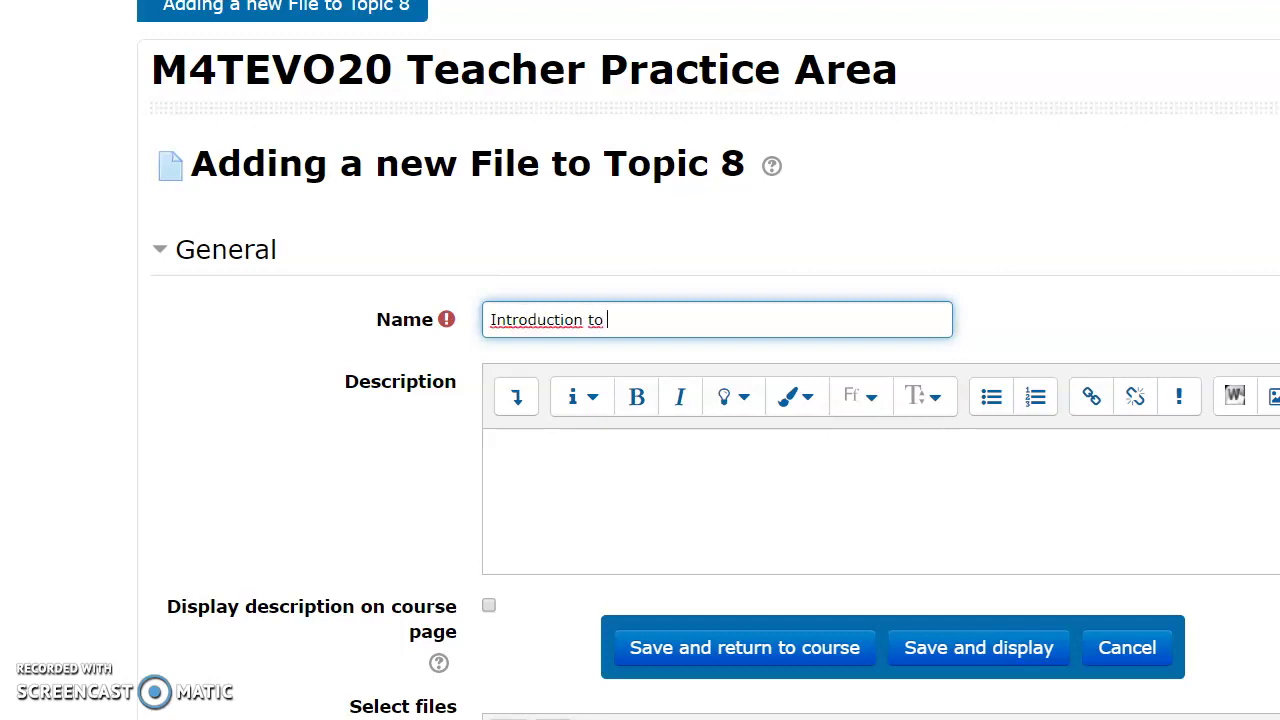
pyautogui.write('Course')
# Enter the description "In this course we will cover a variety of topics. Have a ook!" and enable displaying it on the course page
pyautogui.click(987, 474)
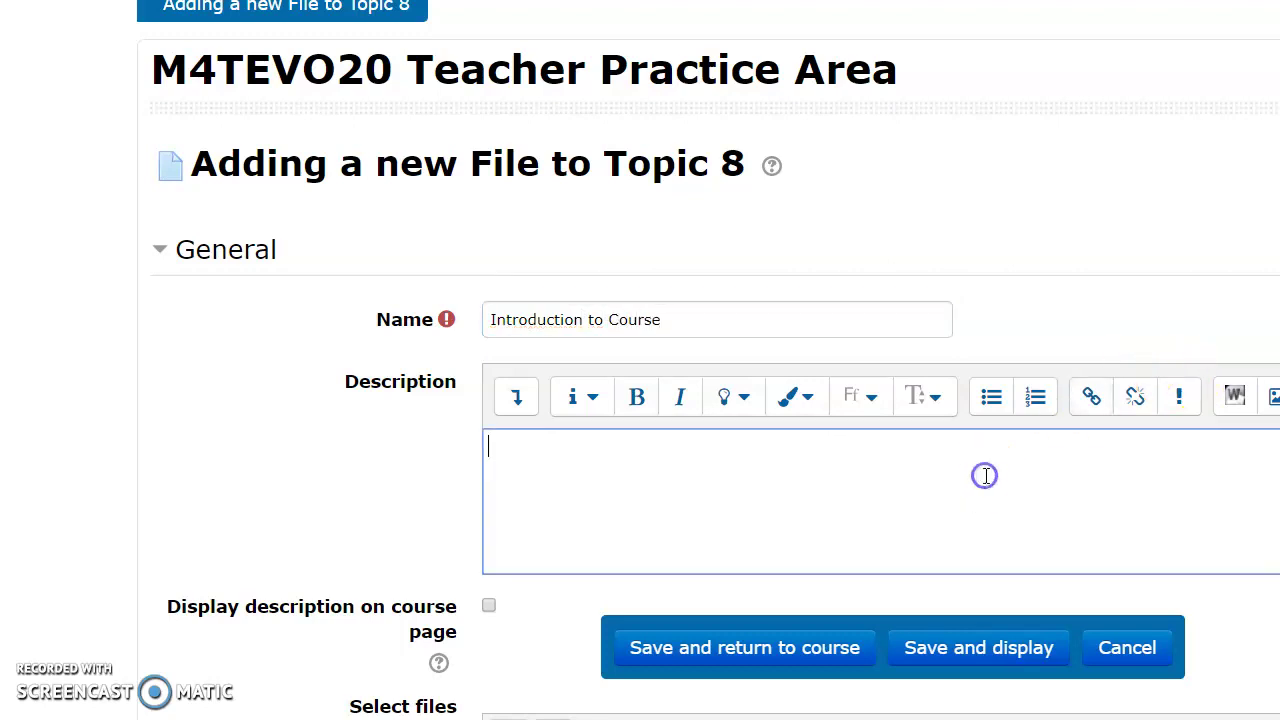
pyautogui.write('In this course')
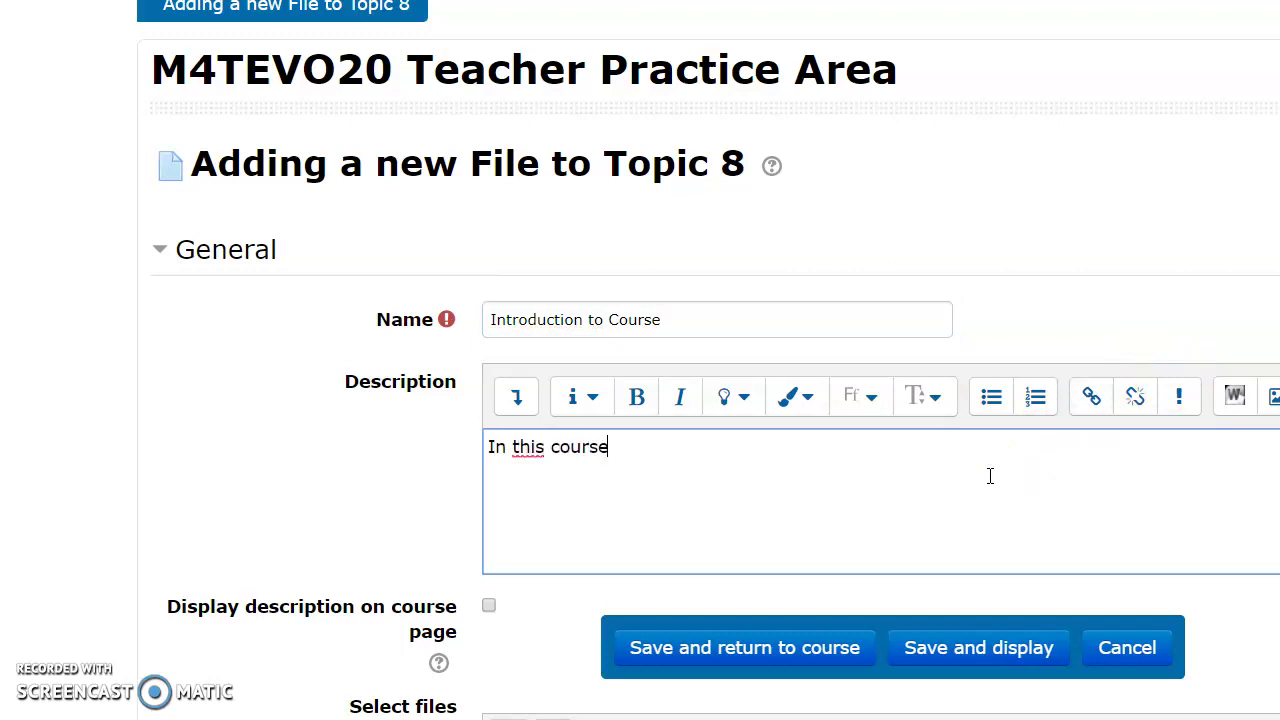
pyautogui.write(' we will cover a variety of topics')
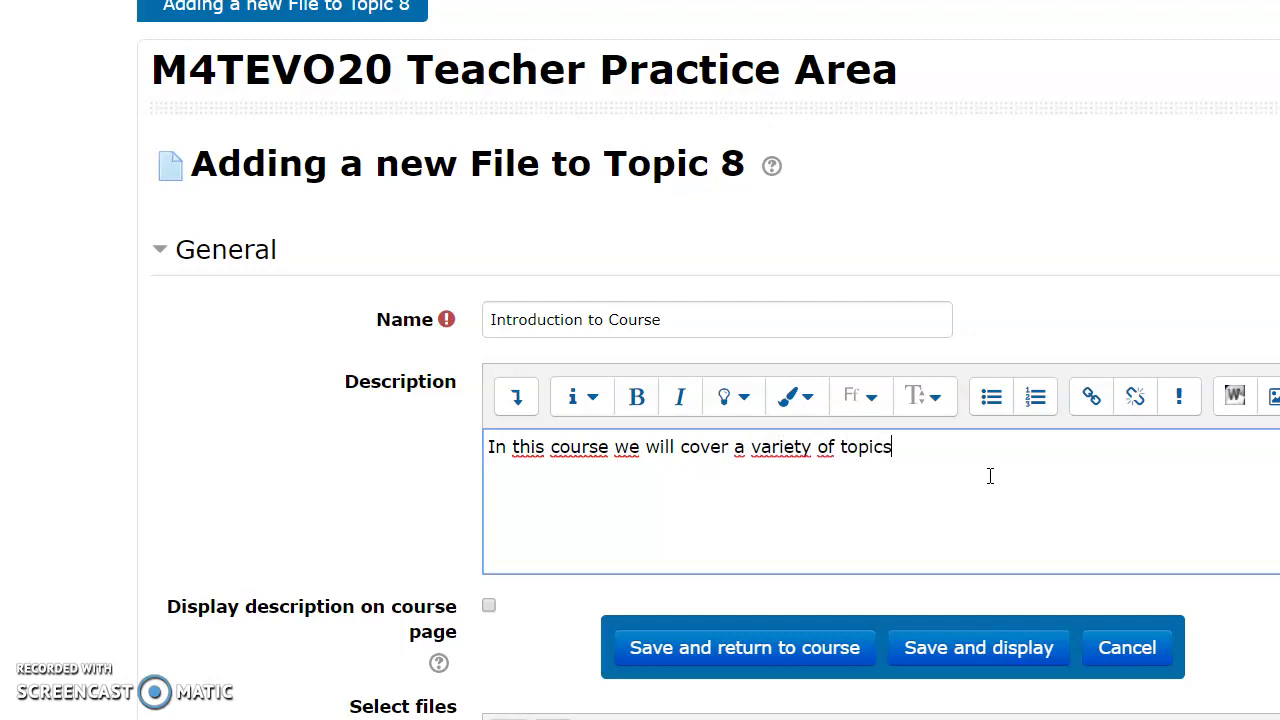
pyautogui.write('. Have a ook!')
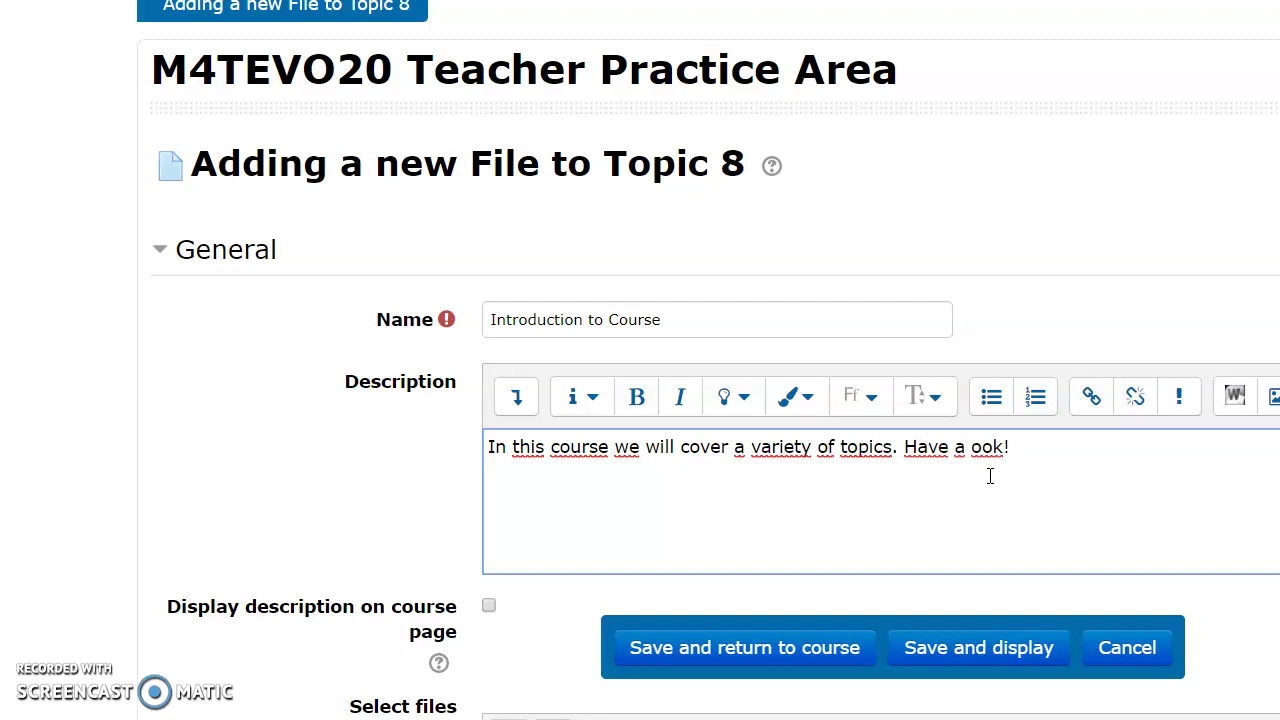
pyautogui.click(975, 447)
pyautogui.scroll(-6, 715, 377)
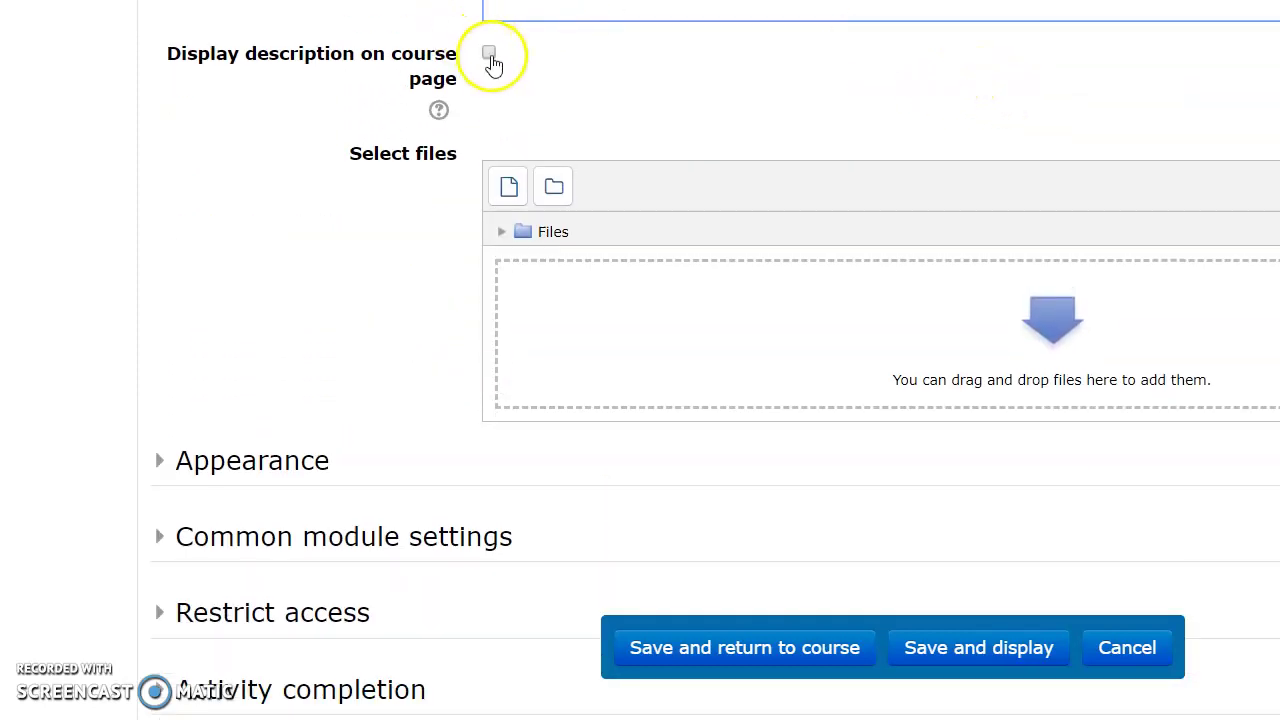
pyautogui.click(490, 55)
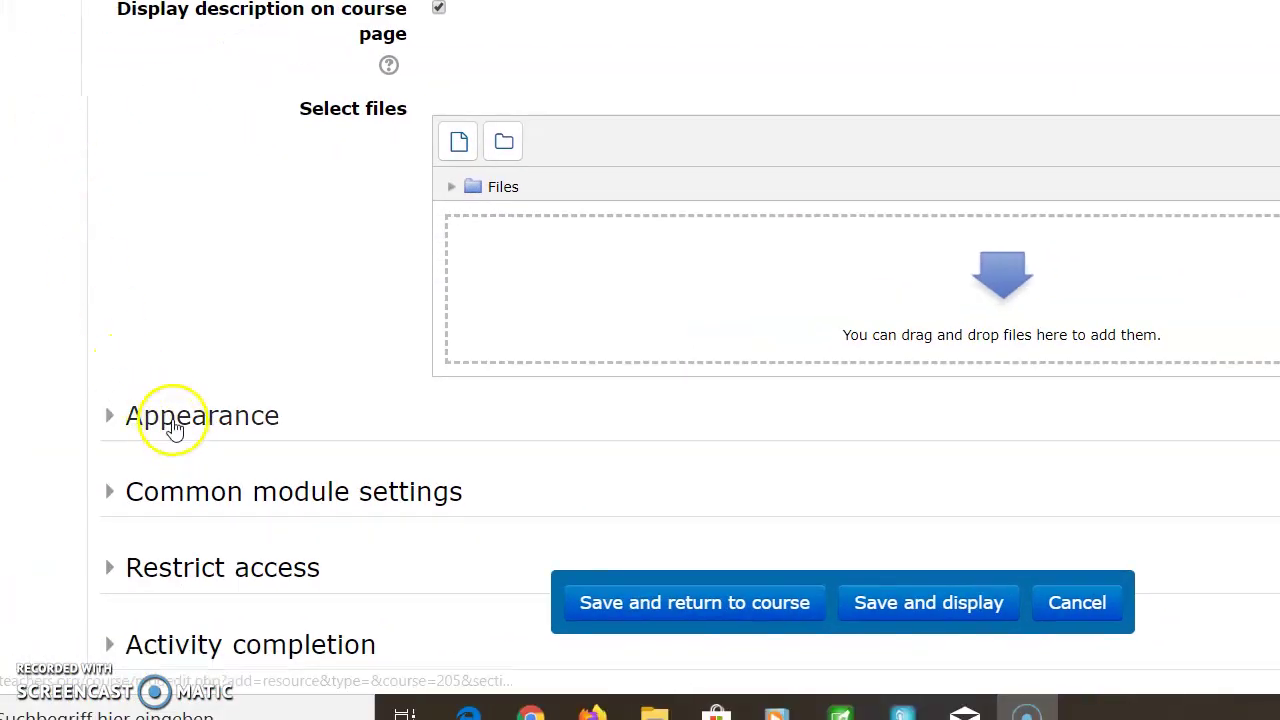
# Expand the Appearance settings and read the help for Display, Show size, Show type and Show upload/modified date
pyautogui.click(172, 421)
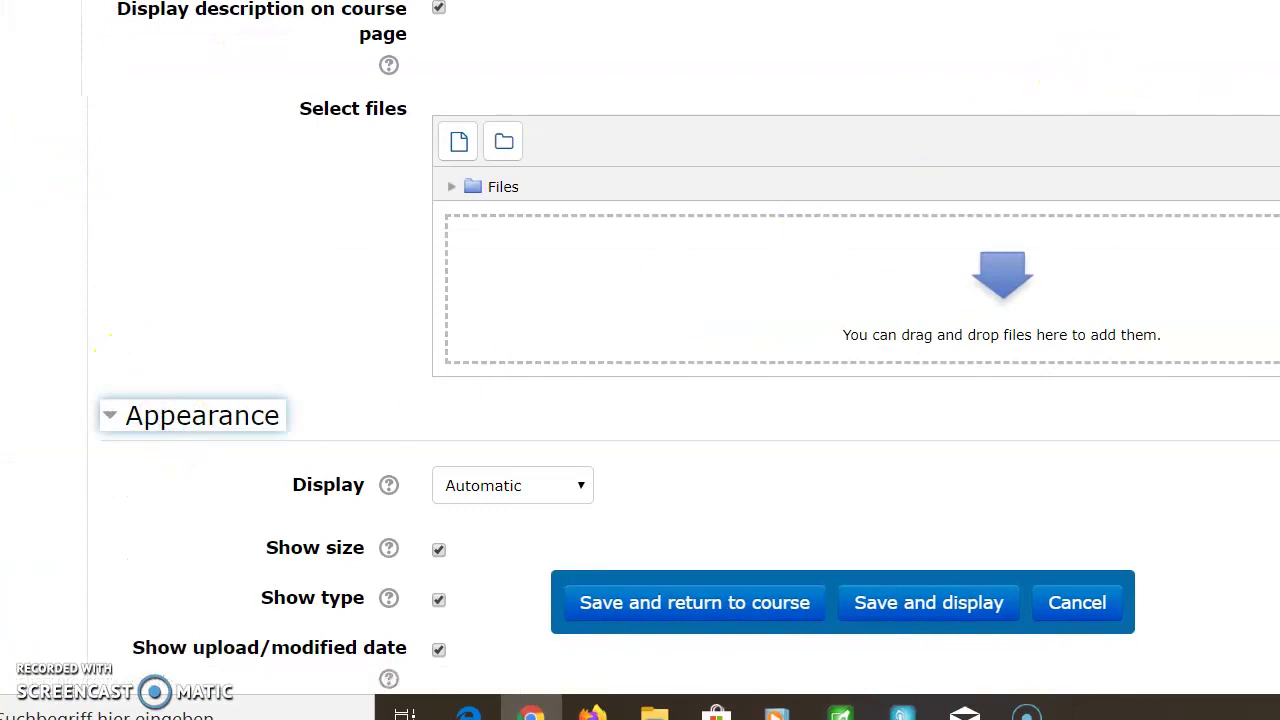
pyautogui.scroll(-3, 687, 345)
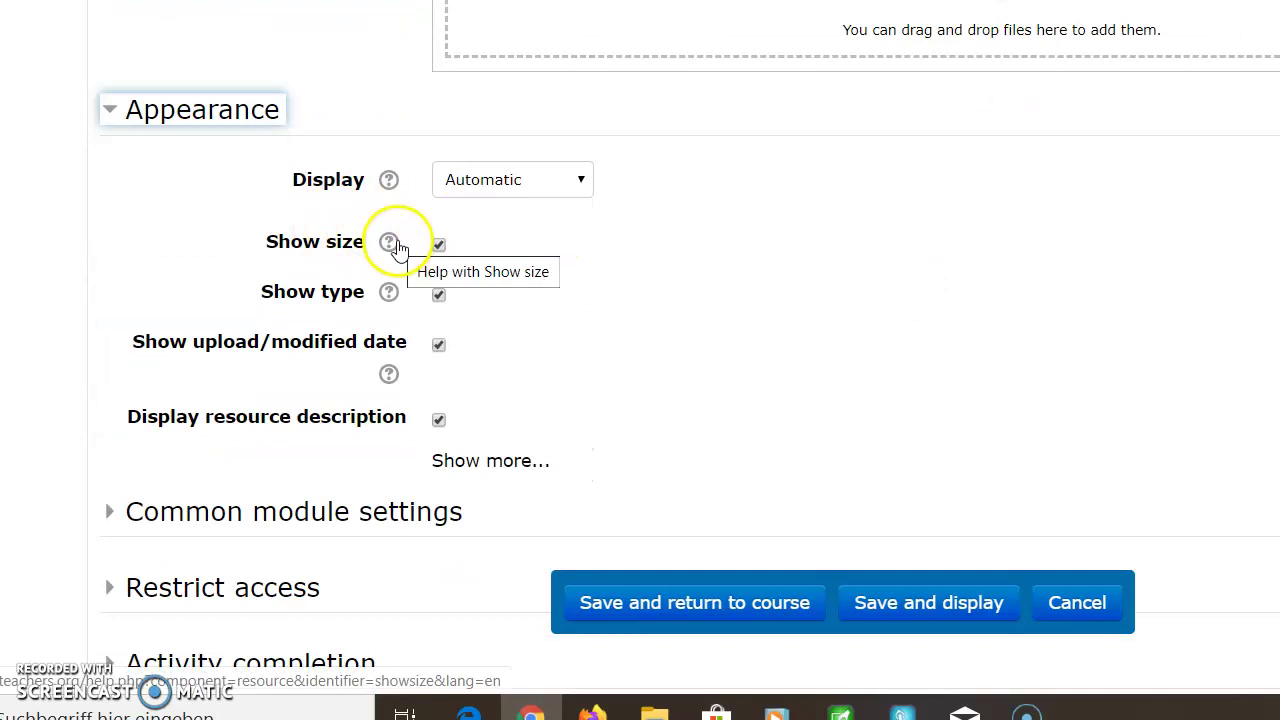
pyautogui.click(389, 182)
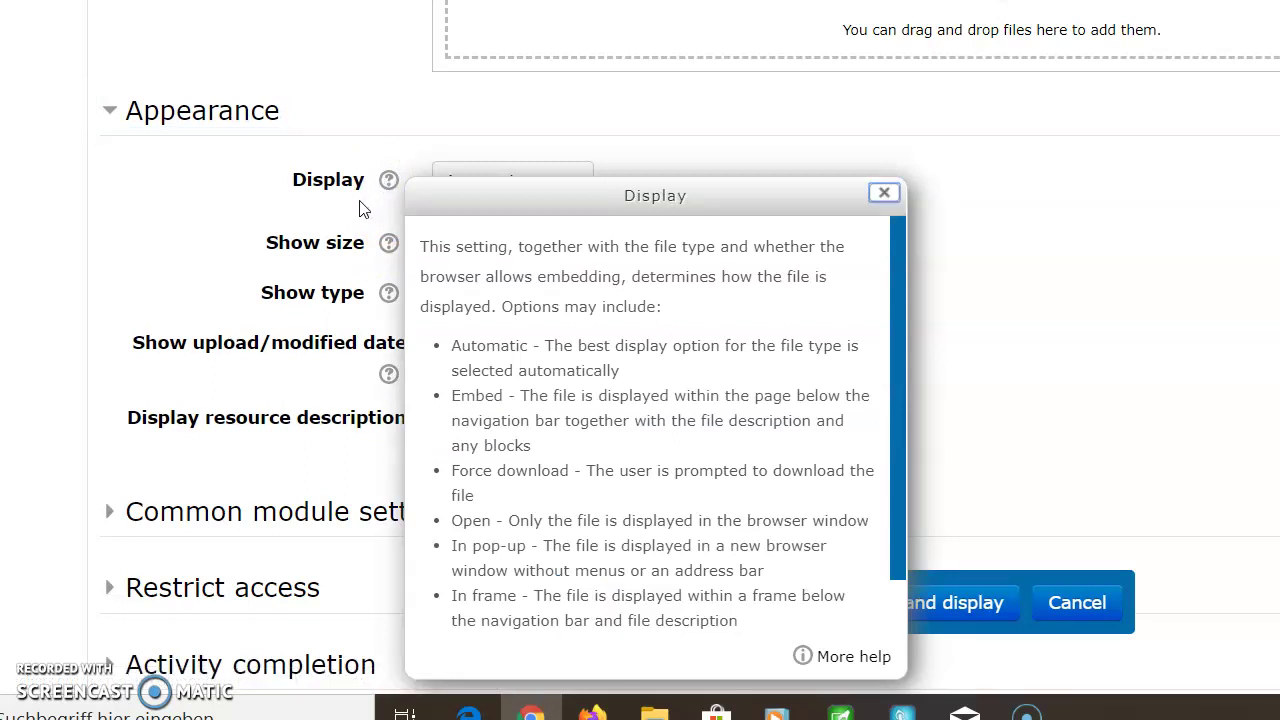
pyautogui.click(389, 246)
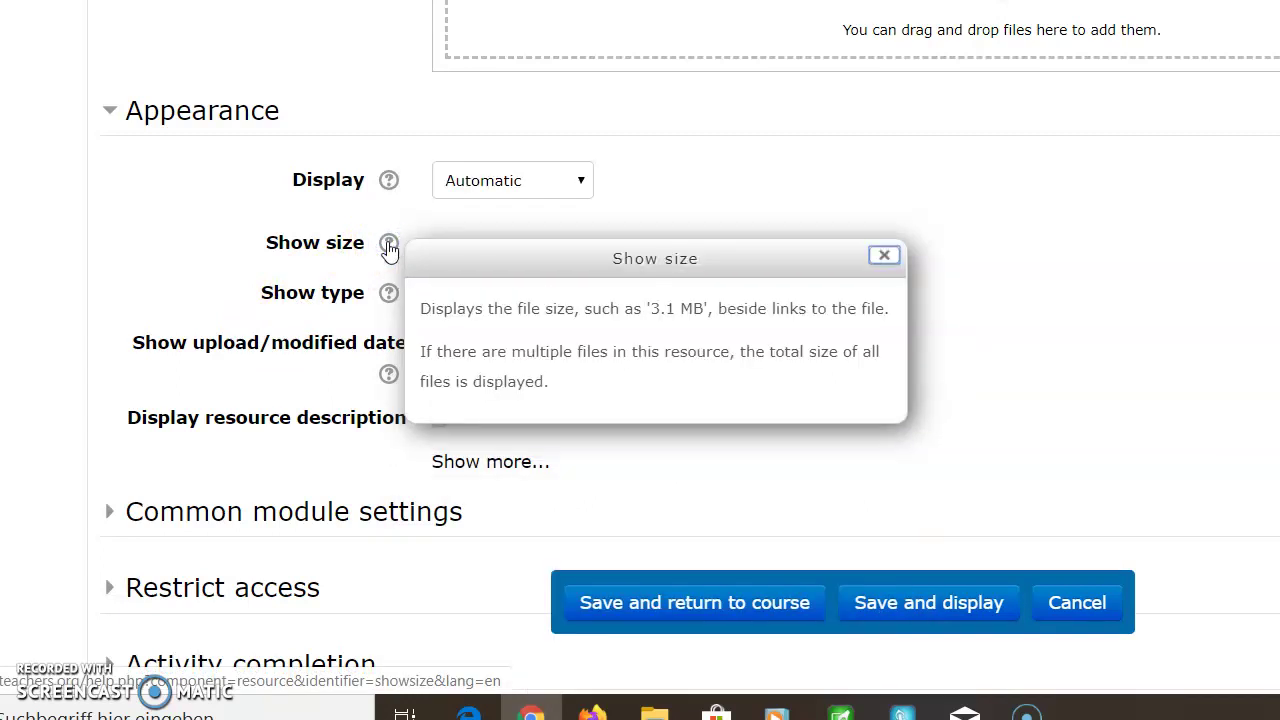
pyautogui.click(391, 295)
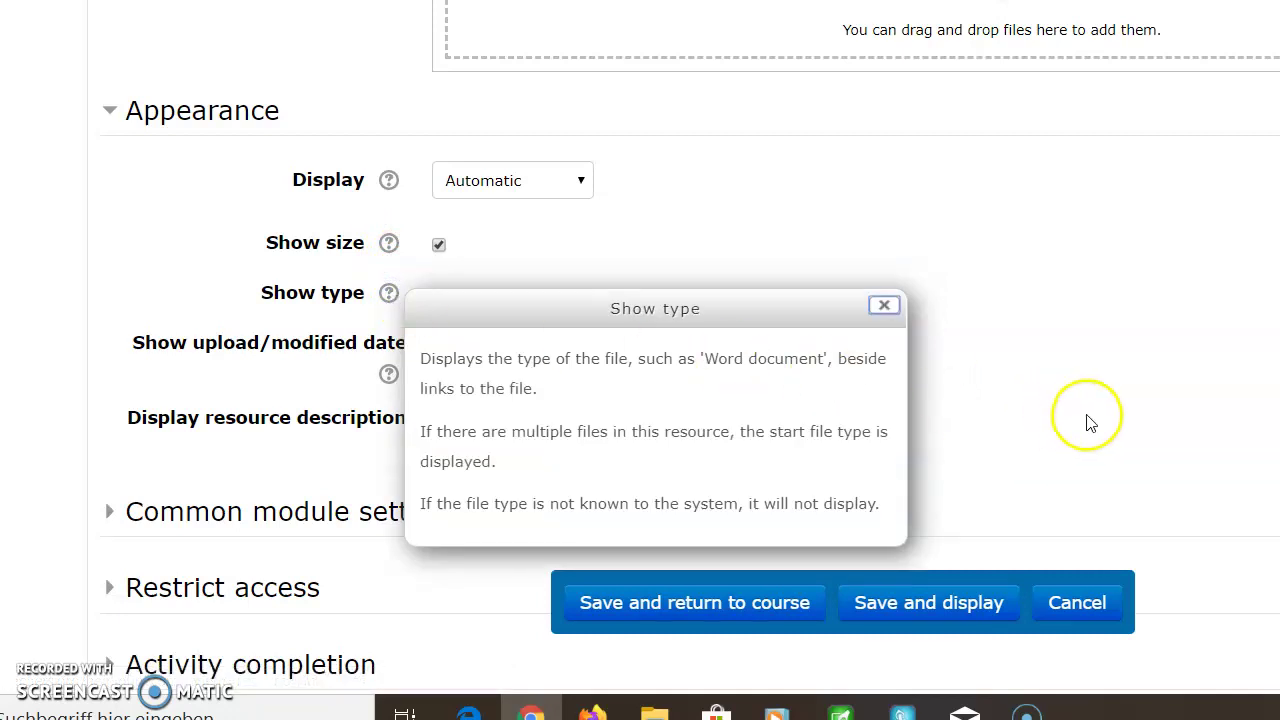
pyautogui.click(889, 304)
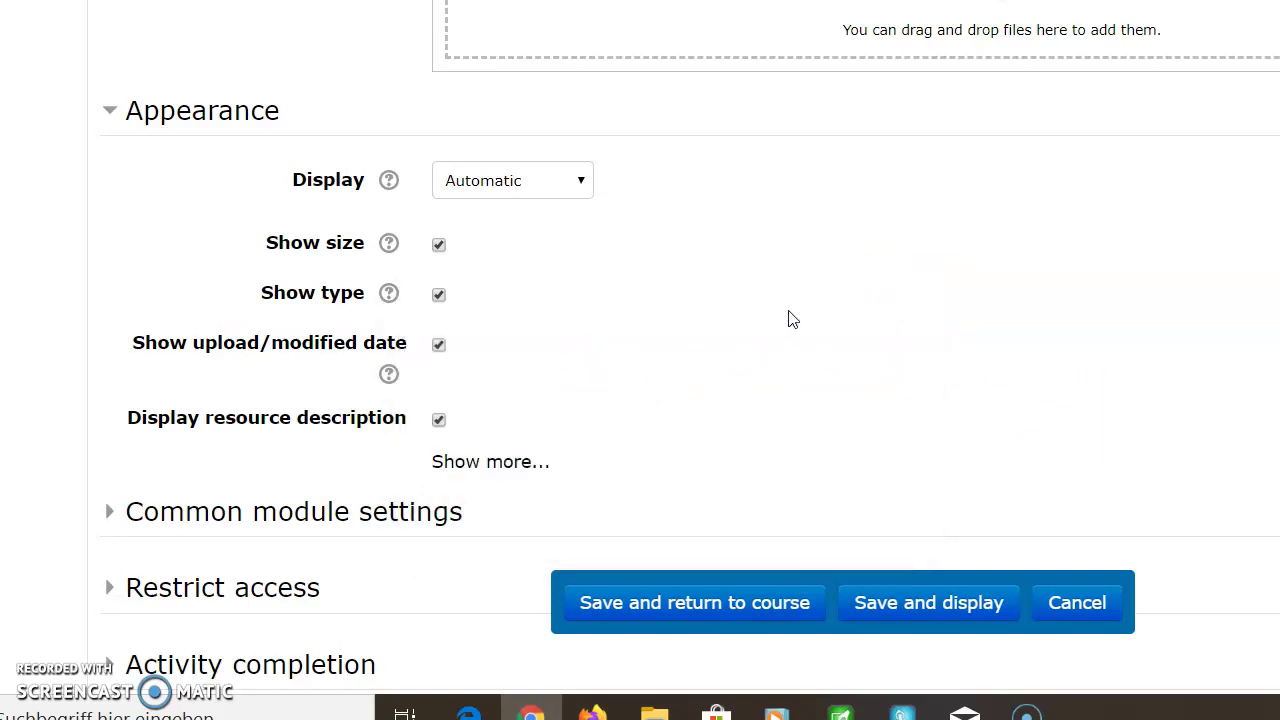
pyautogui.click(390, 373)
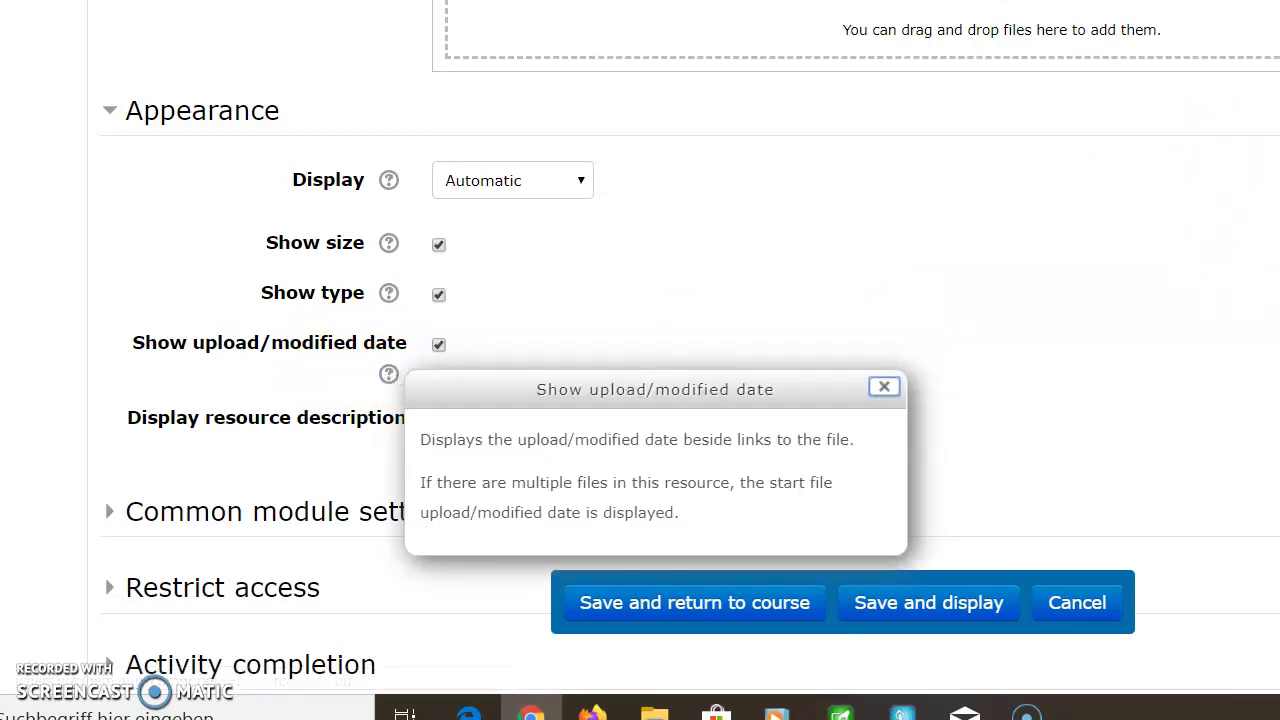
# Expand the Common module settings and Activity completion sections and examine their options
pyautogui.scroll(-2, 690, 344)
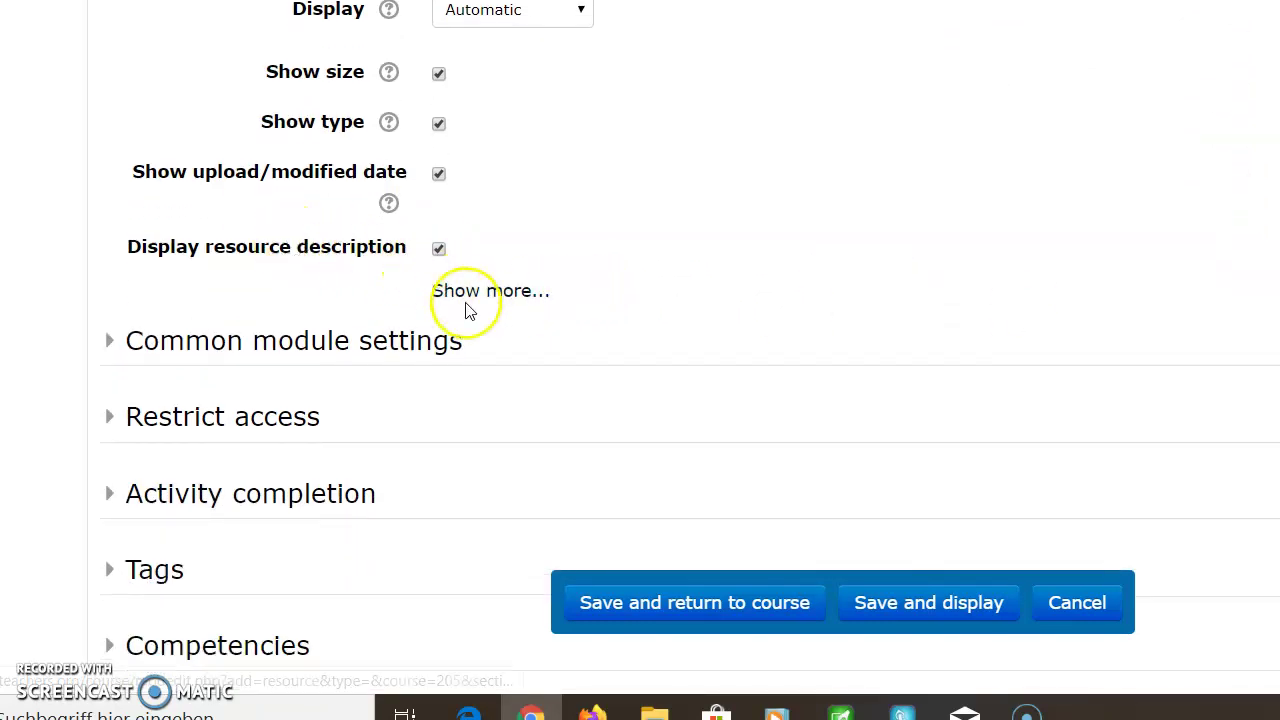
pyautogui.click(109, 343)
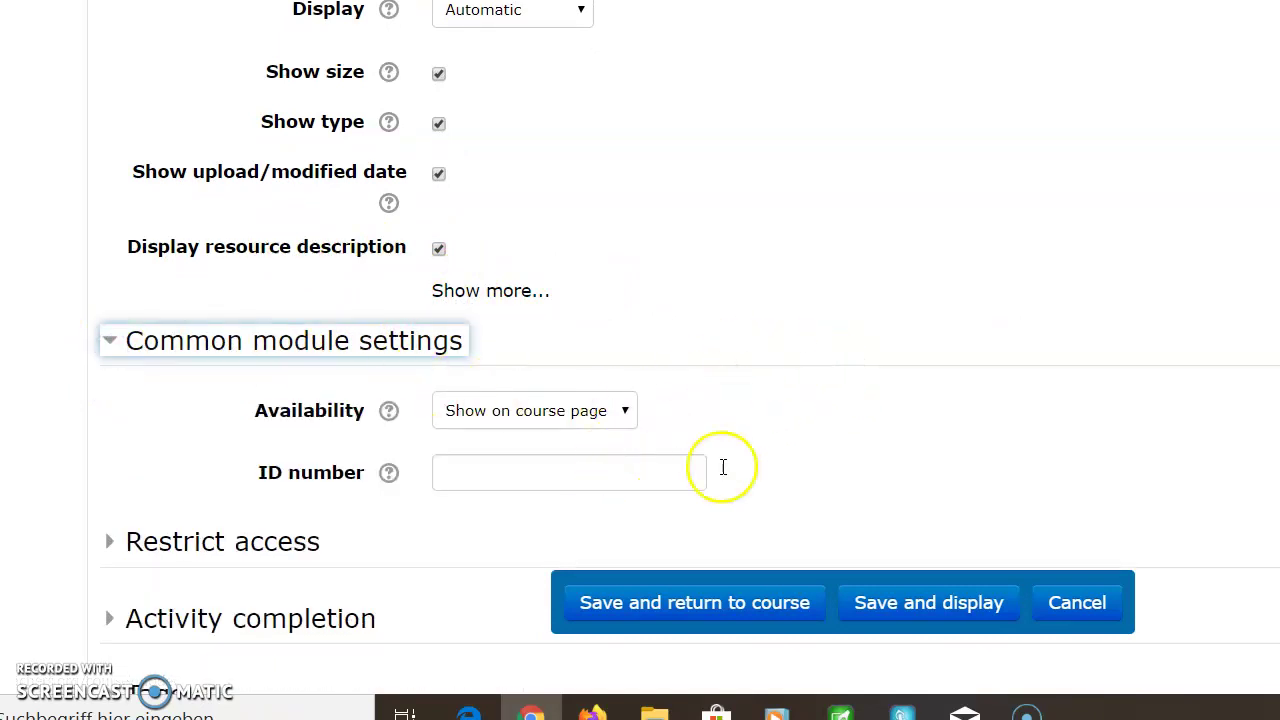
pyautogui.scroll(-3, 834, 271)
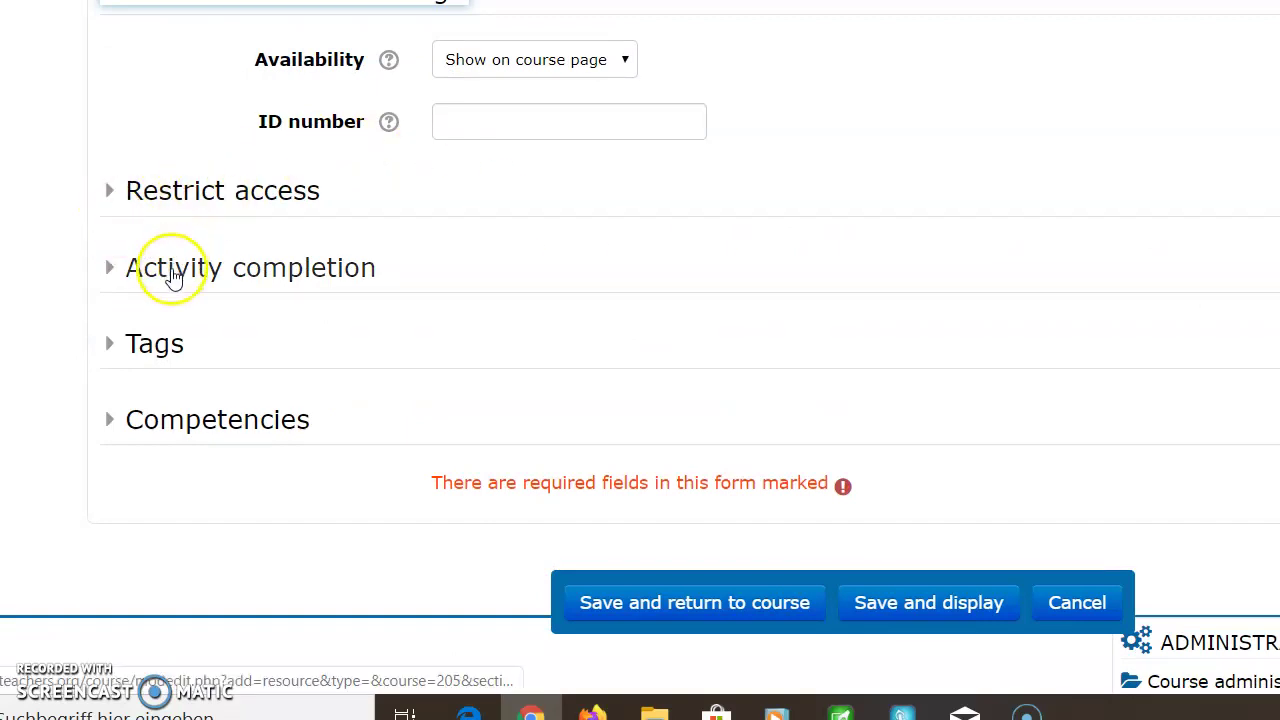
pyautogui.click(111, 270)
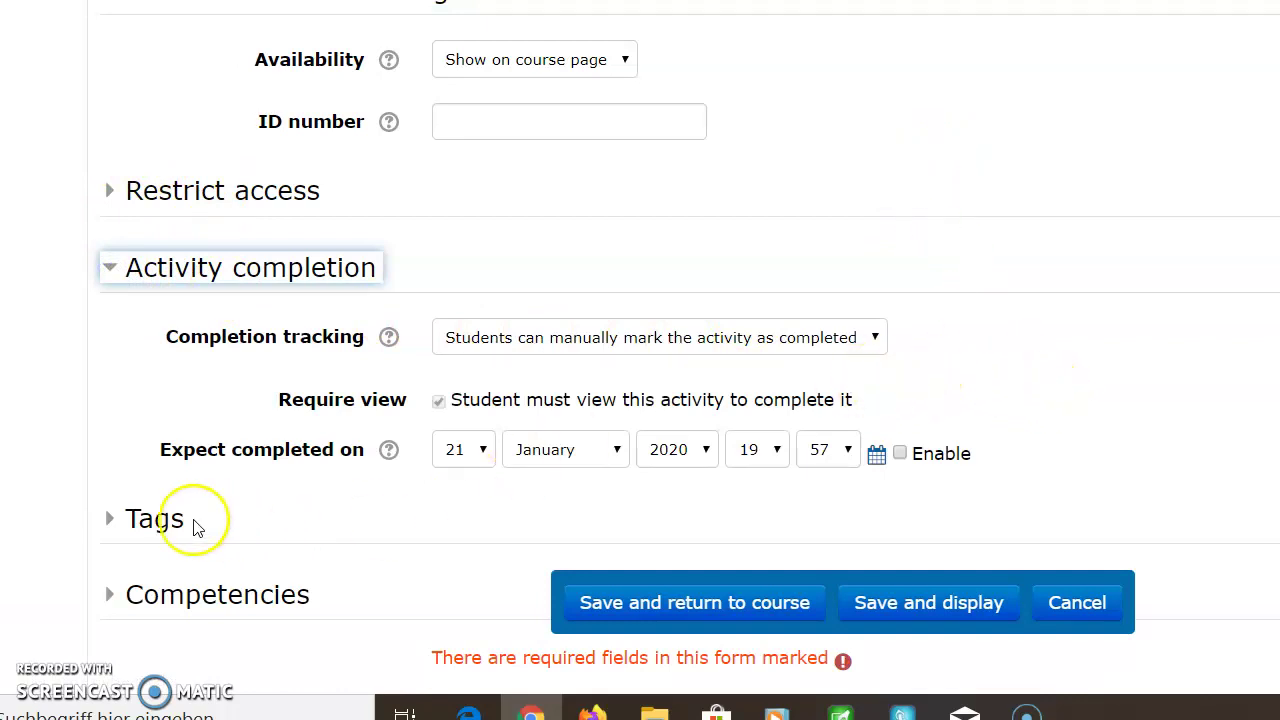
# Expand the Tags section and enter the tag "Introduction to Van Gogh" for the File resource
pyautogui.click(149, 530)
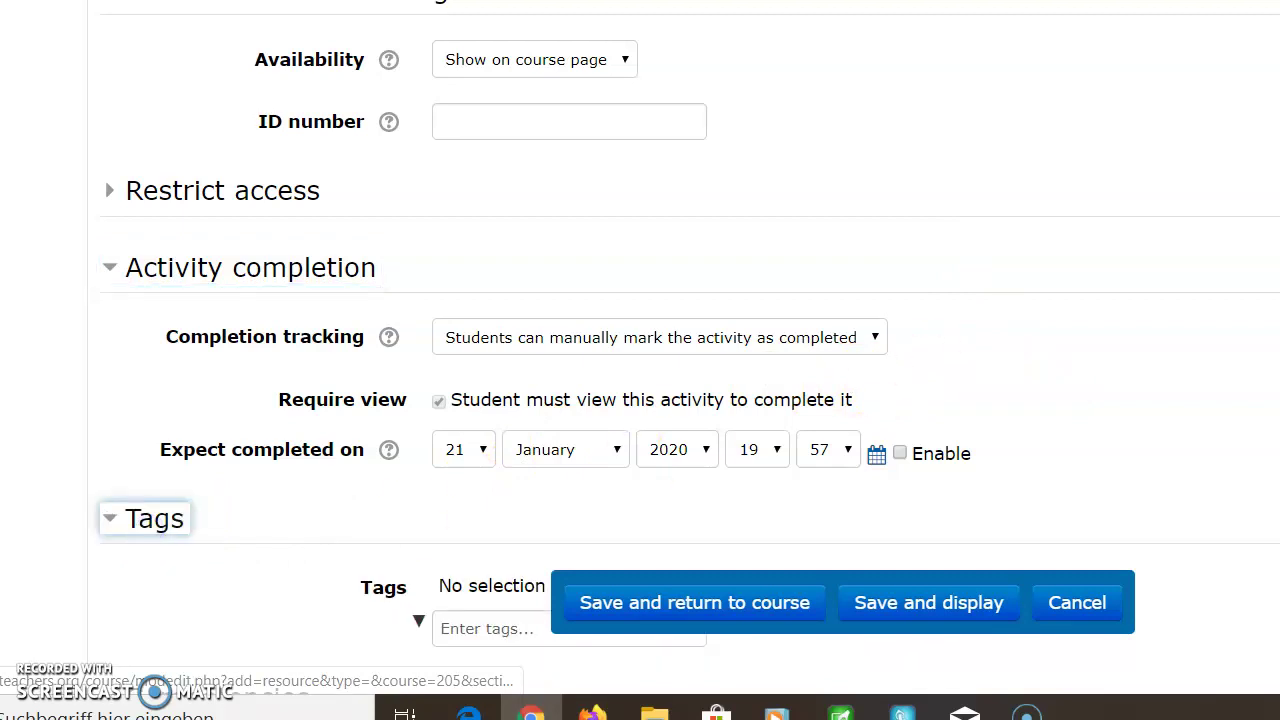
pyautogui.scroll(-3, 706, 331)
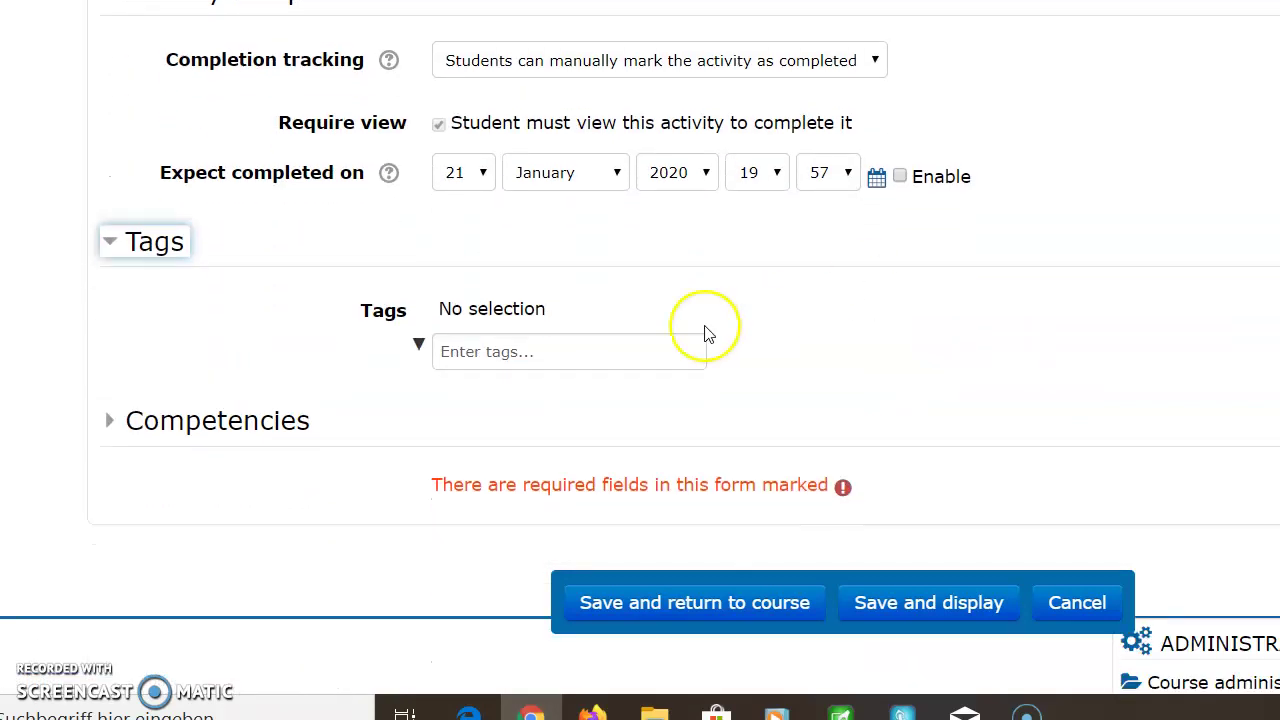
pyautogui.click(540, 352)
pyautogui.write('In')
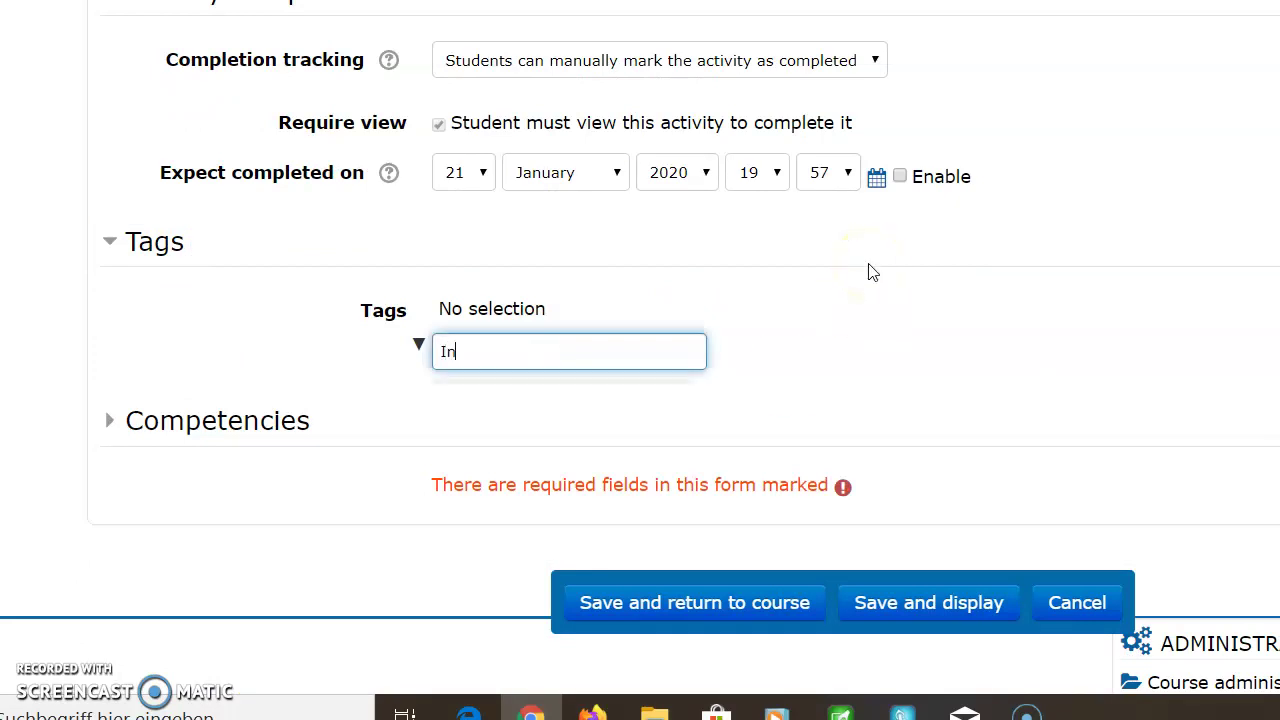
pyautogui.write('troduction to')
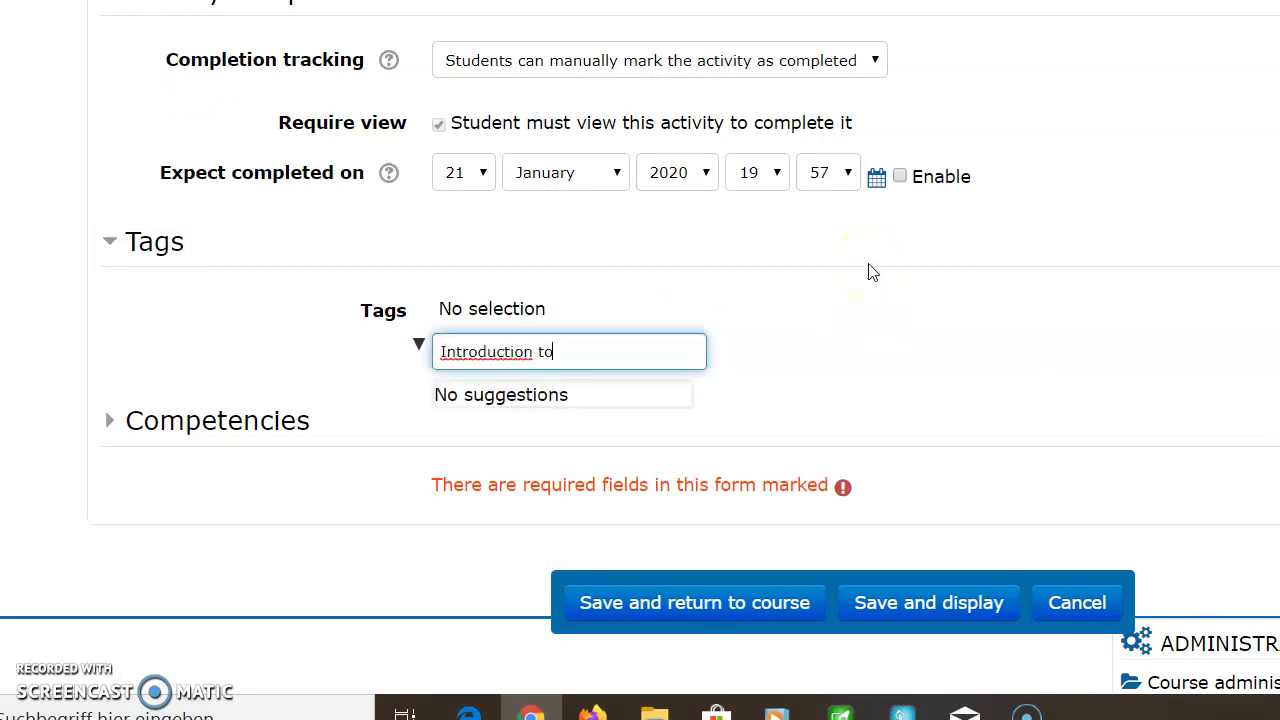
pyautogui.write(' Van Gogh')
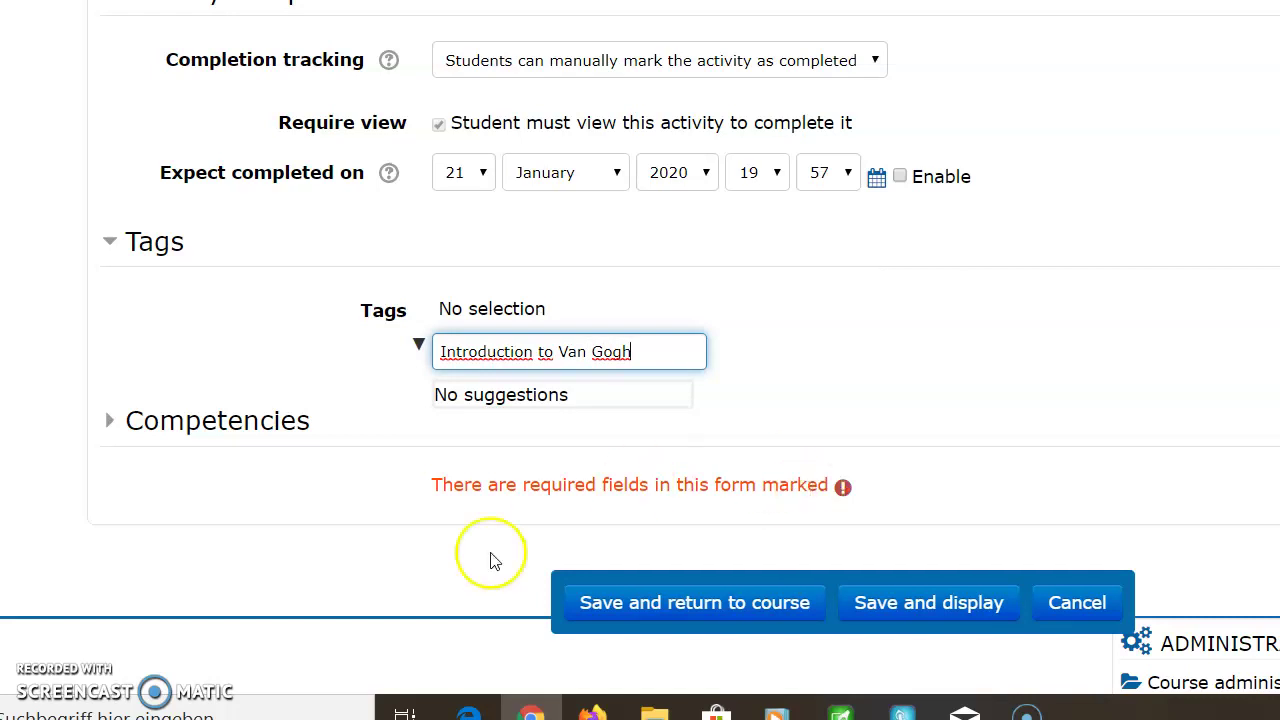
# Expand the Competencies section and examine the course competencies list and the Upon activity completion choices
pyautogui.click(221, 420)
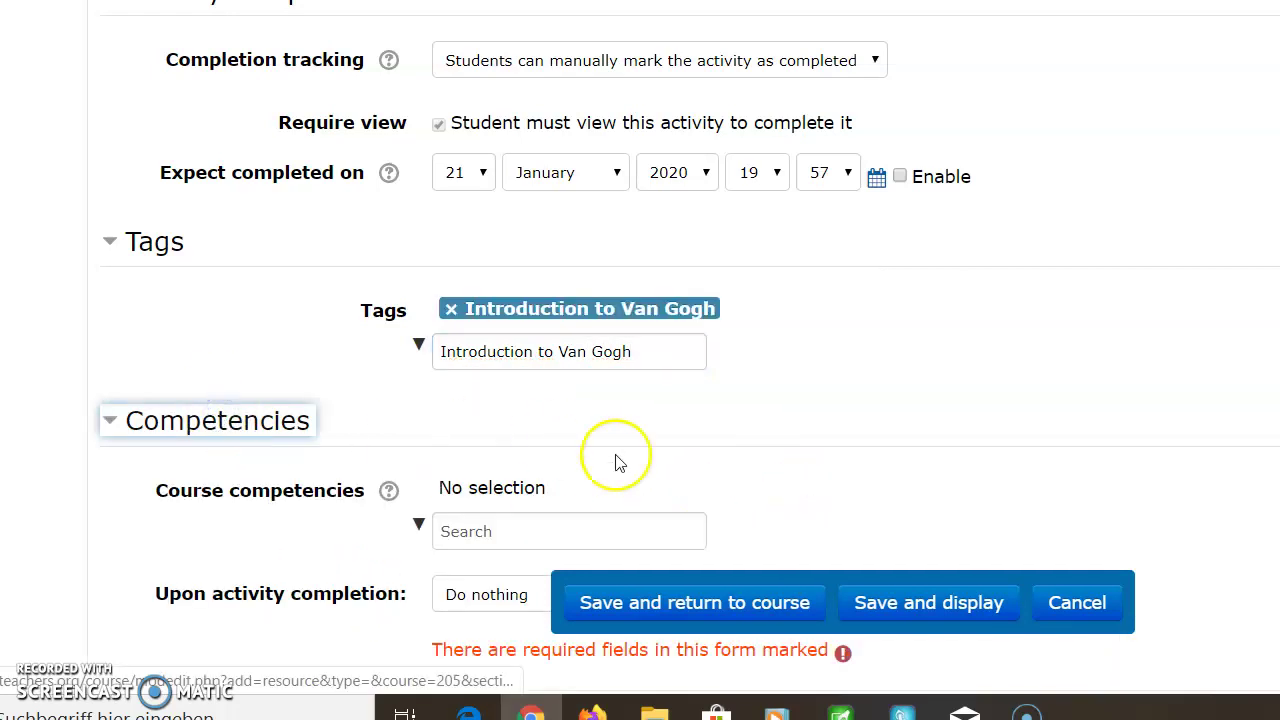
pyautogui.scroll(-4, 1000, 509)
pyautogui.click(505, 108)
pyautogui.click(418, 108)
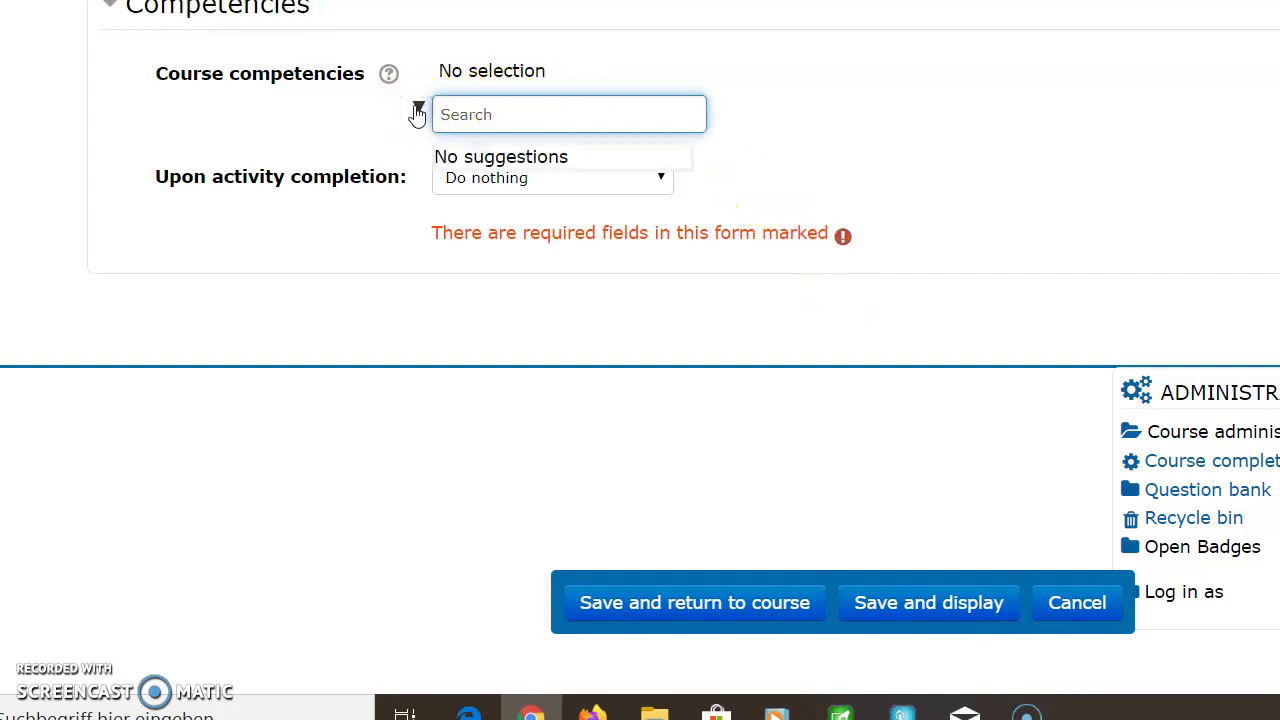
pyautogui.click(333, 182)
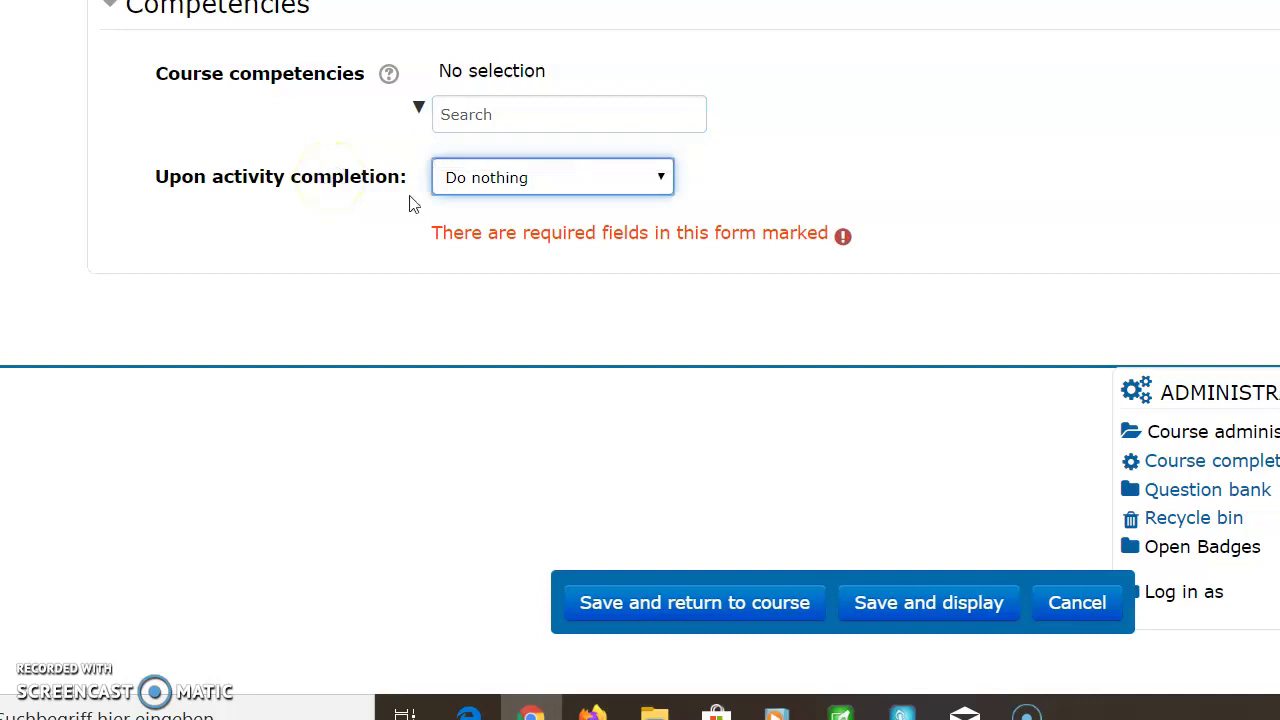
pyautogui.click(661, 177)
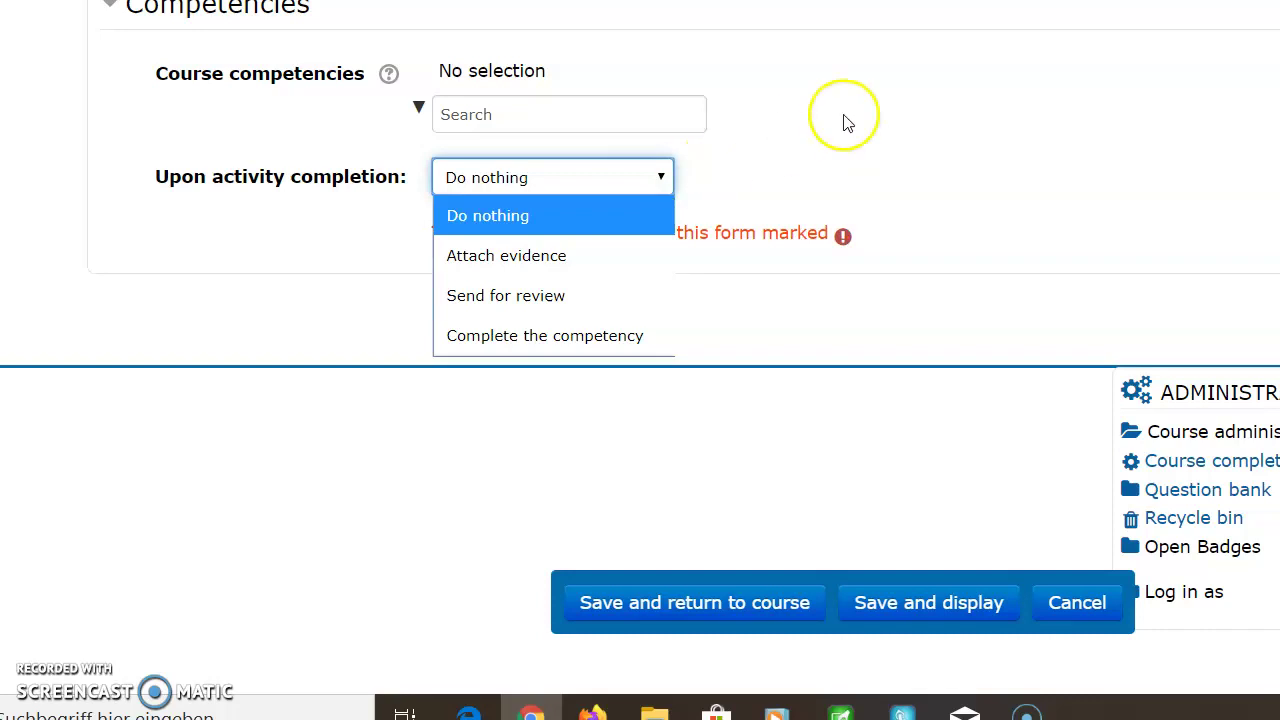
pyautogui.click(663, 174)
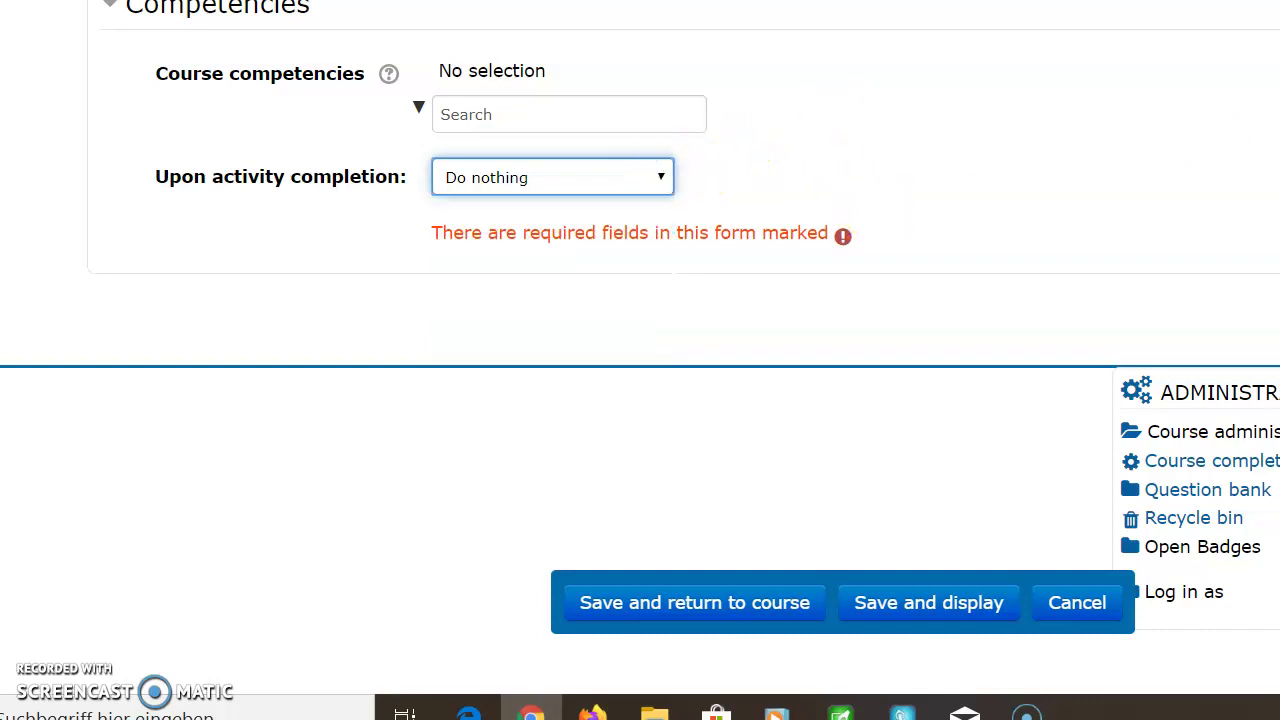
# Review the File resource's settings and try to save and display it
pyautogui.scroll(15, 640, 360)
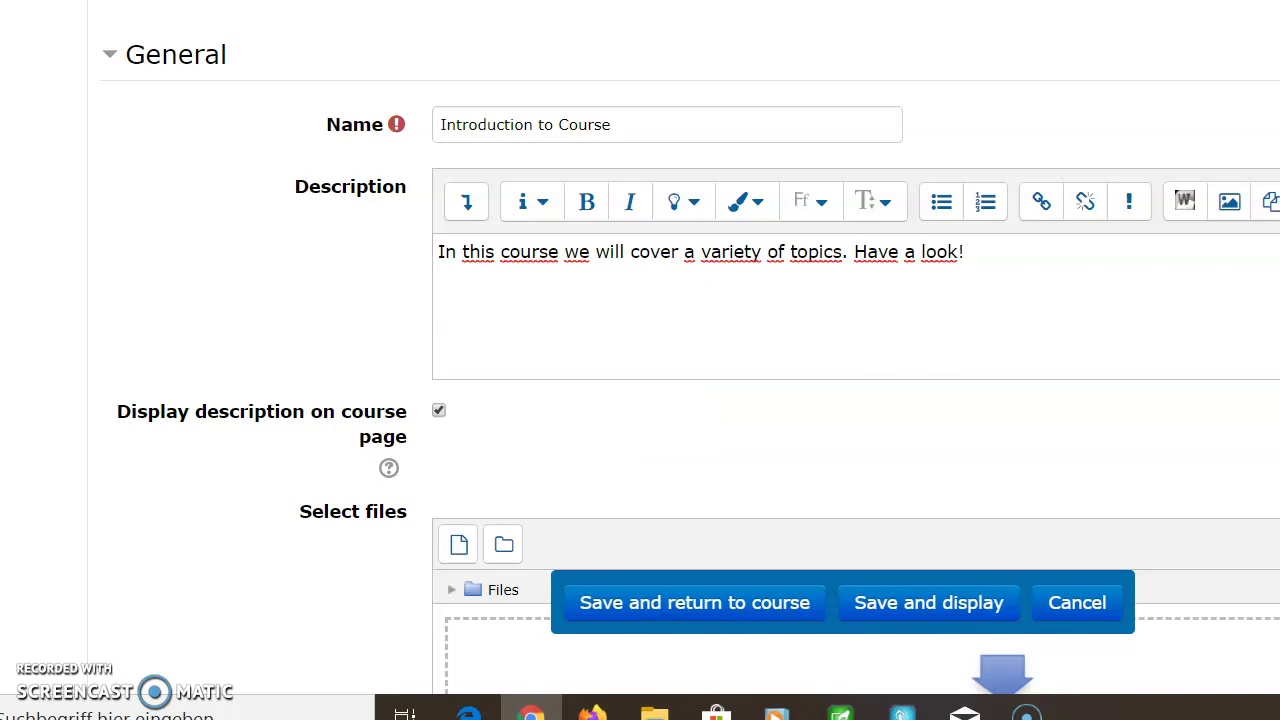
pyautogui.scroll(-10, 640, 360)
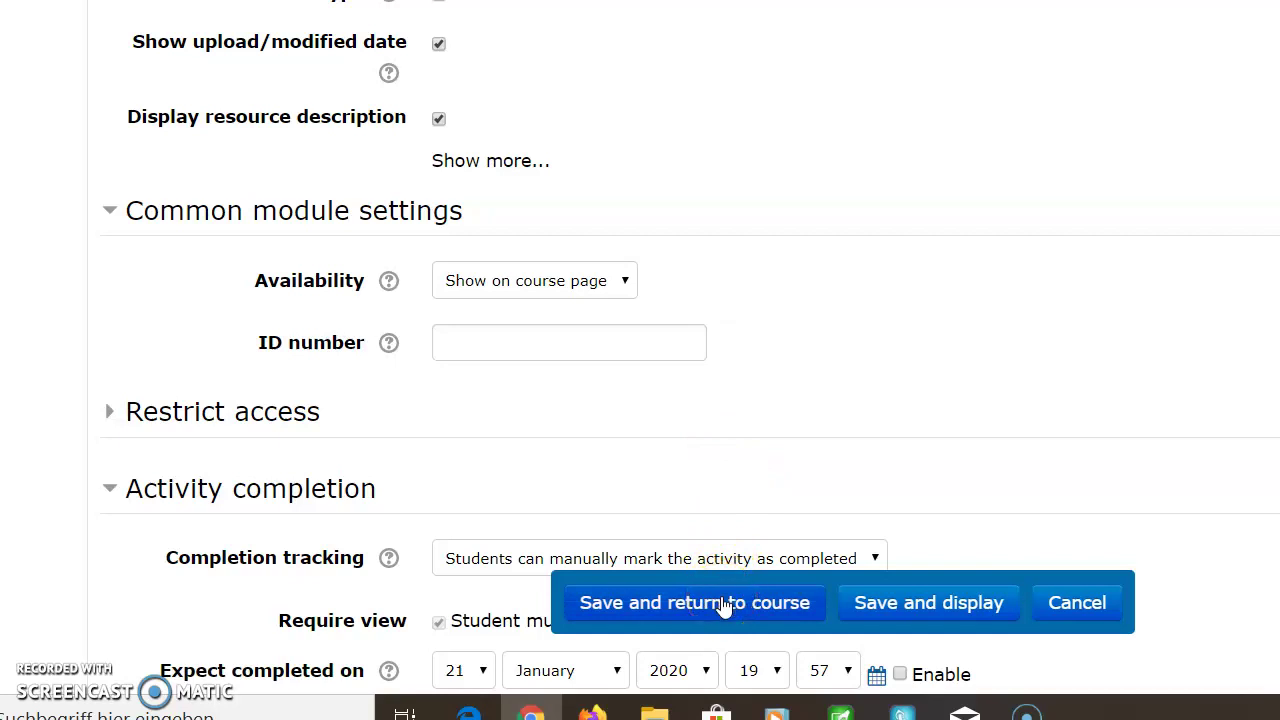
pyautogui.click(872, 604)
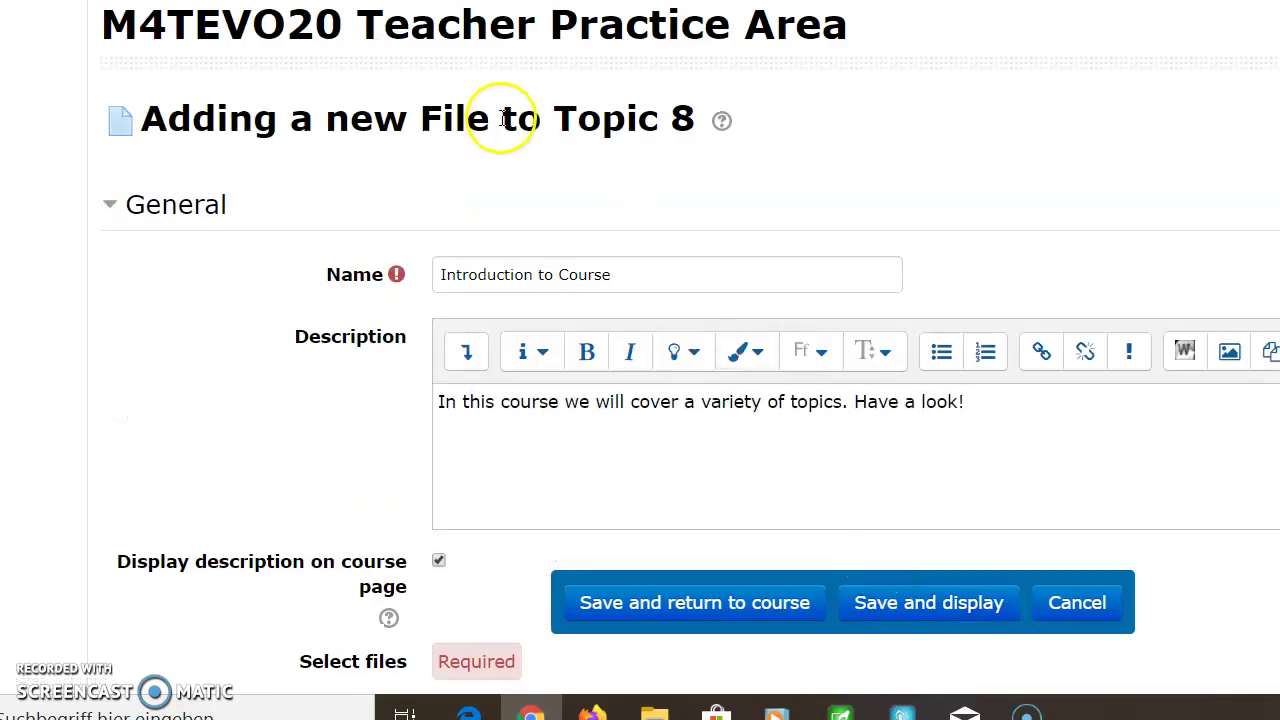
# Check the Select files area and leave the unsaved File form for the Topic 8 page
pyautogui.scroll(-4, 893, 174)
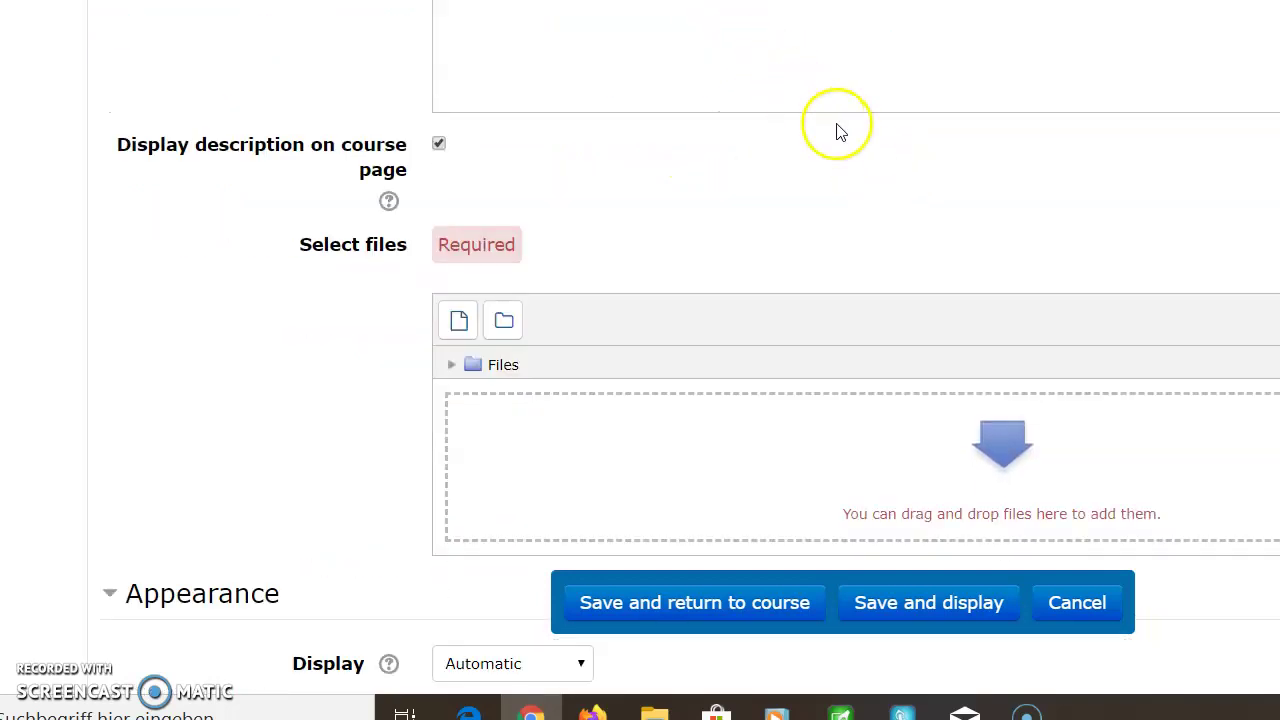
pyautogui.scroll(4, 837, 126)
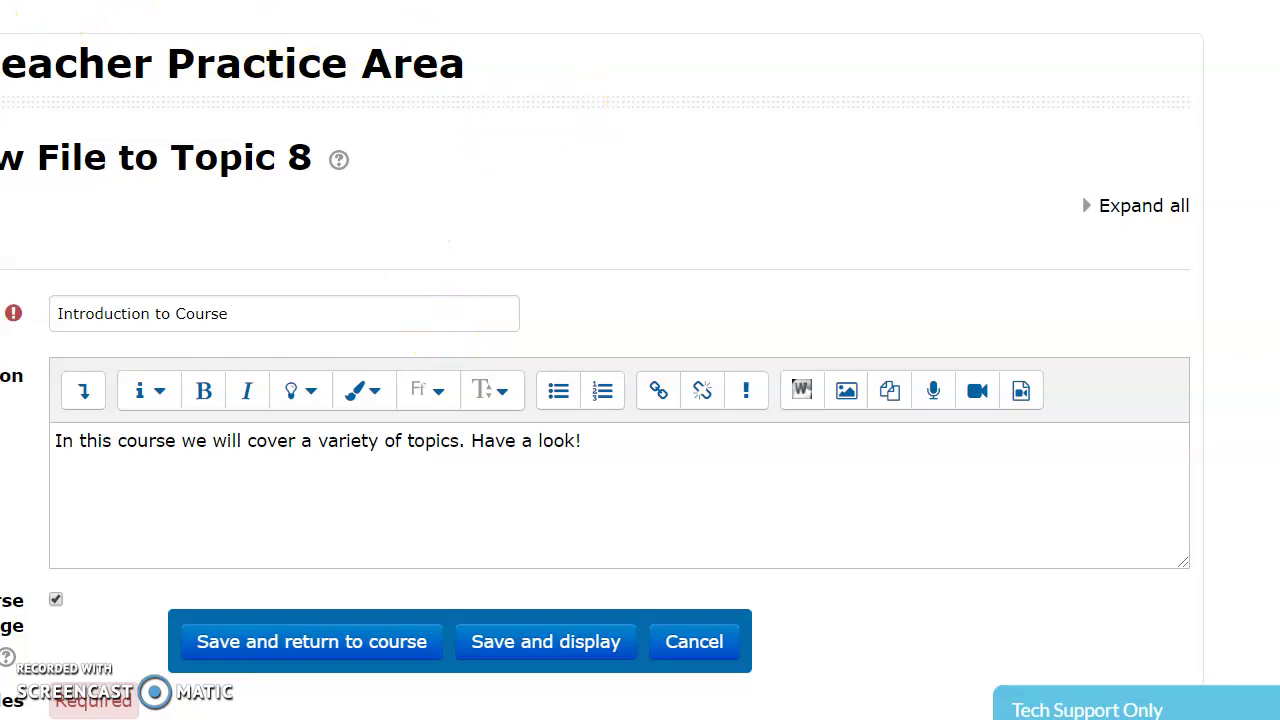
pyautogui.click(795, 72)
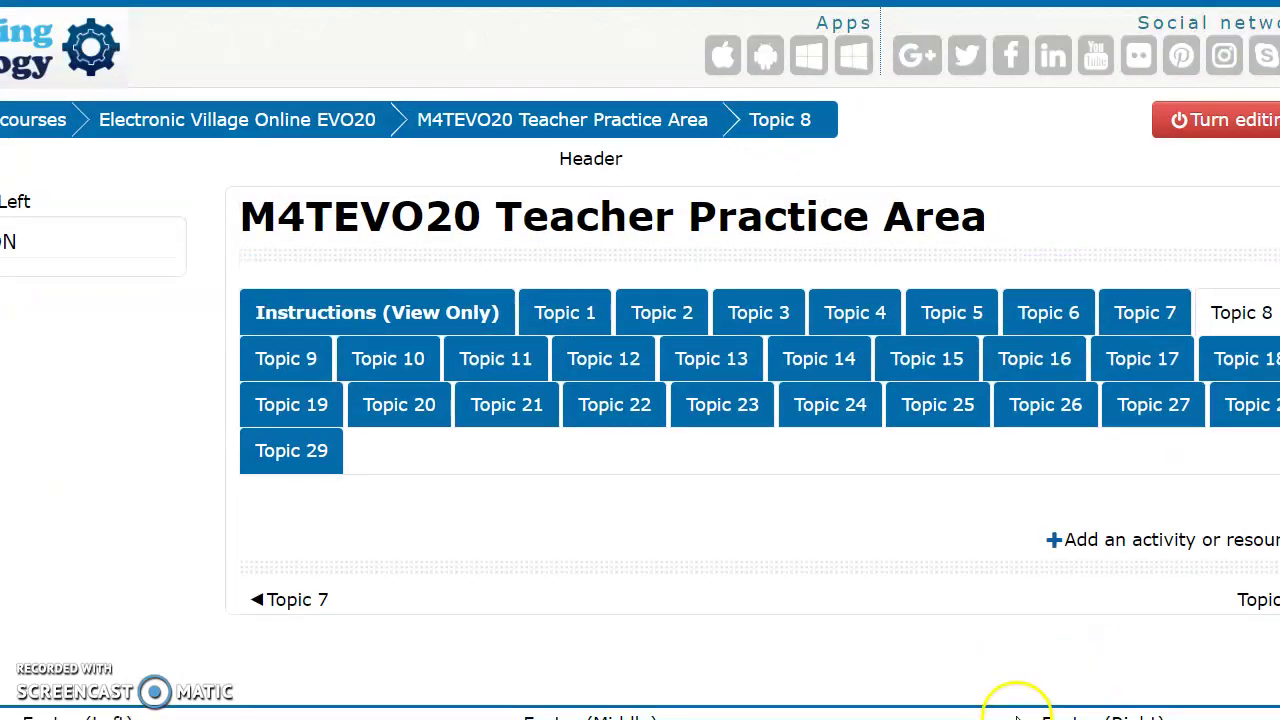